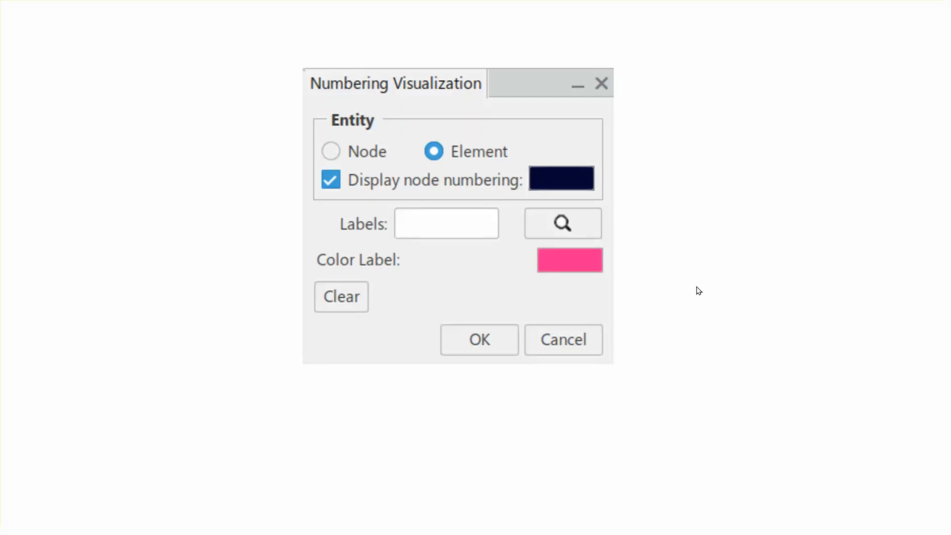
End the PowerPoint slideshow and switch to the 3DEXPERIENCE window
right_click(827, 329)
click(850, 322)
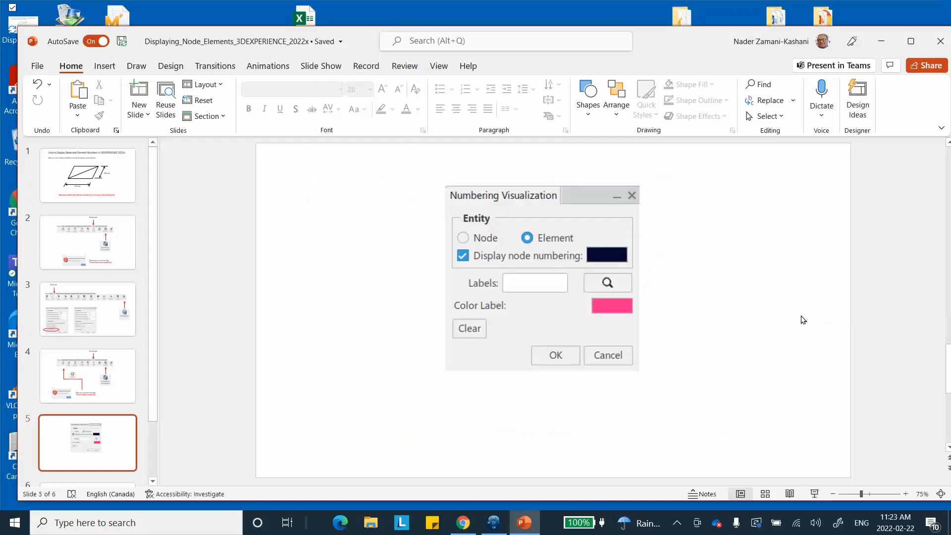
click(494, 522)
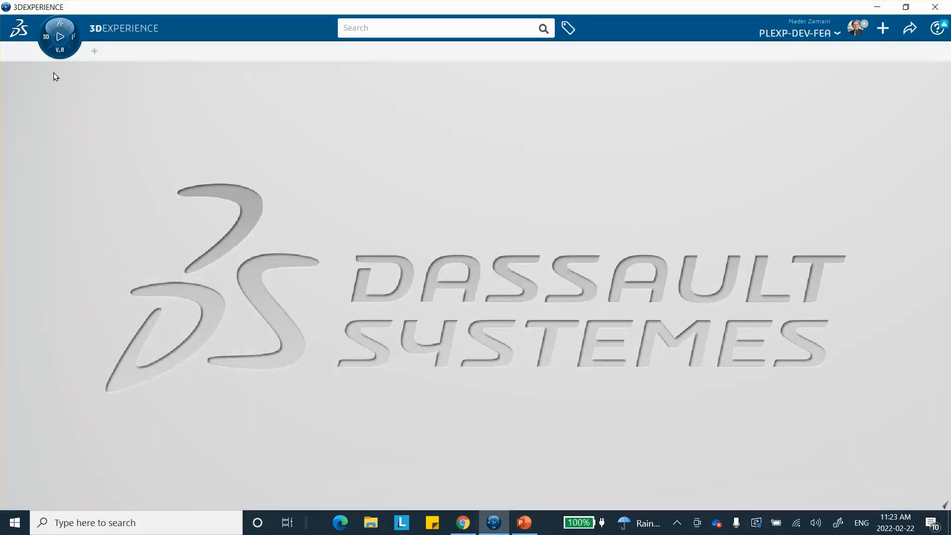
Launch Generative Shape Design from My Favorite Apps in the compass to start a new part
click(45, 36)
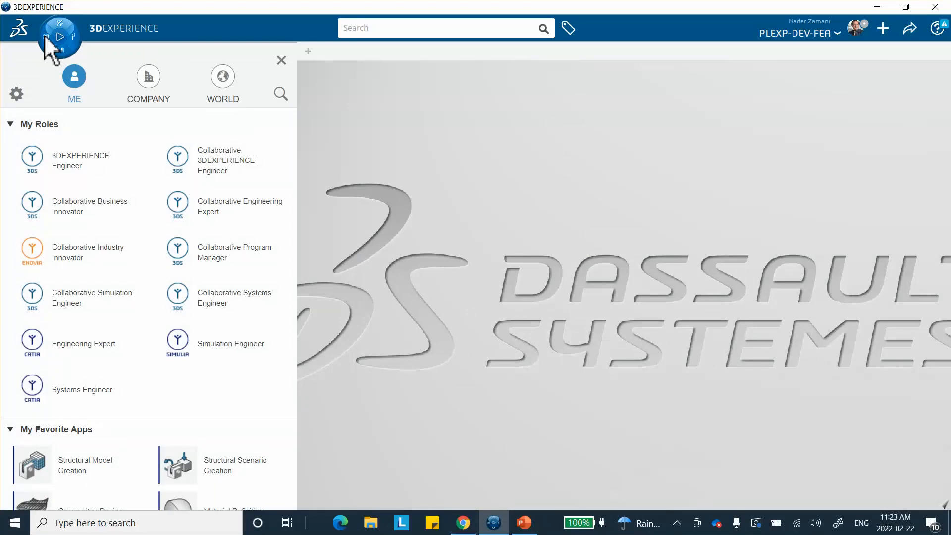
scroll(106, 307, down, 3)
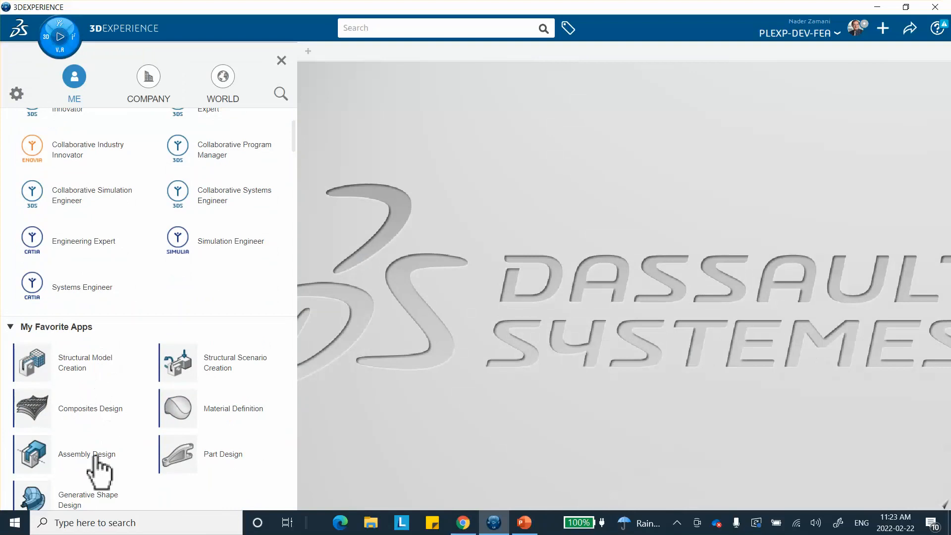
scroll(98, 465, down, 1)
click(63, 447)
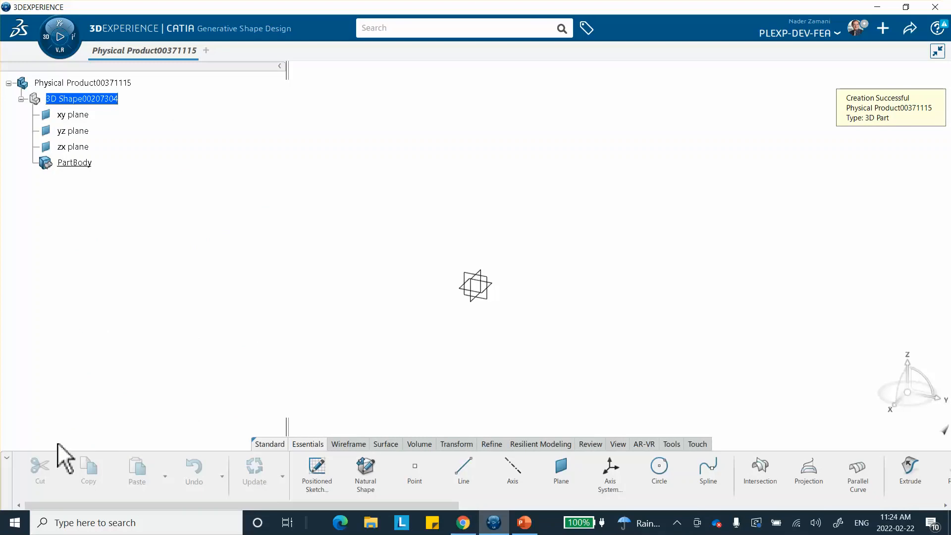
Start a sketch on the xy plane and draw a centered rectangle at the origin
click(493, 285)
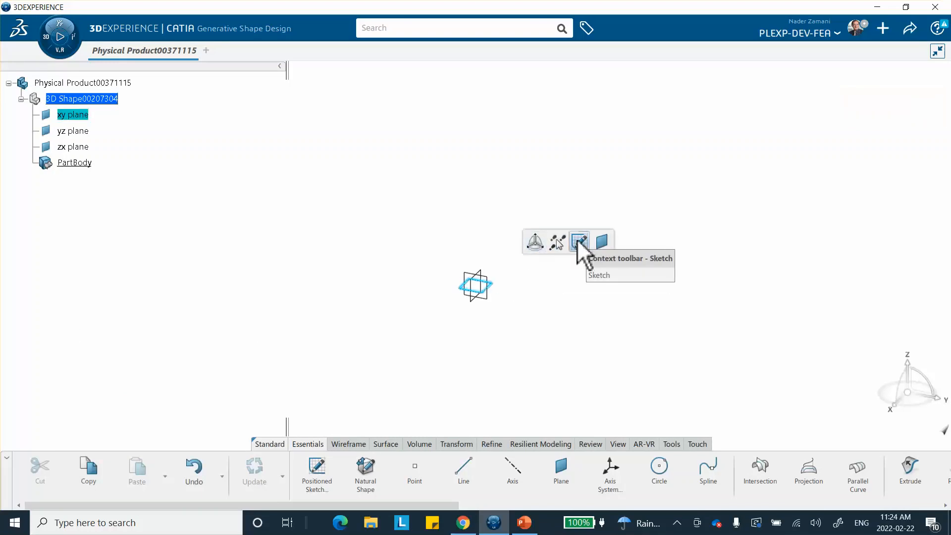
click(579, 241)
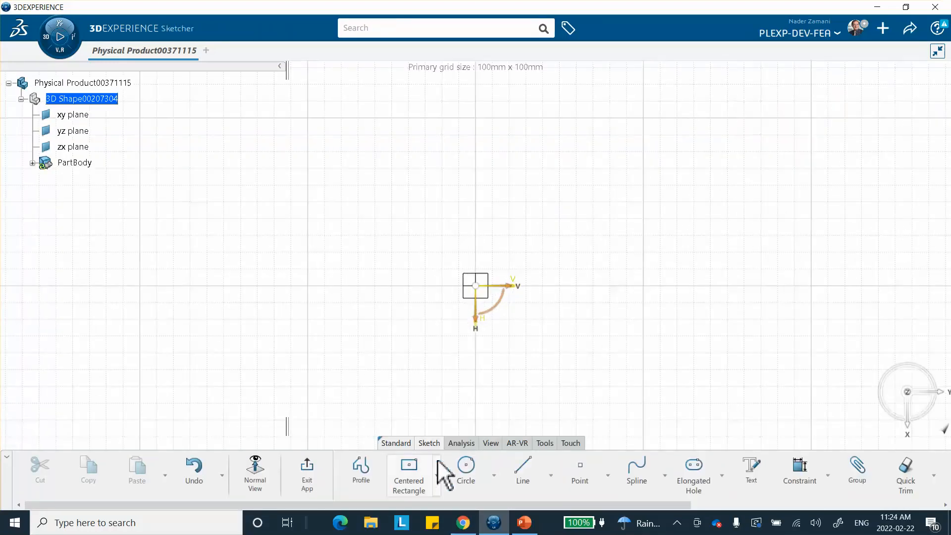
click(410, 468)
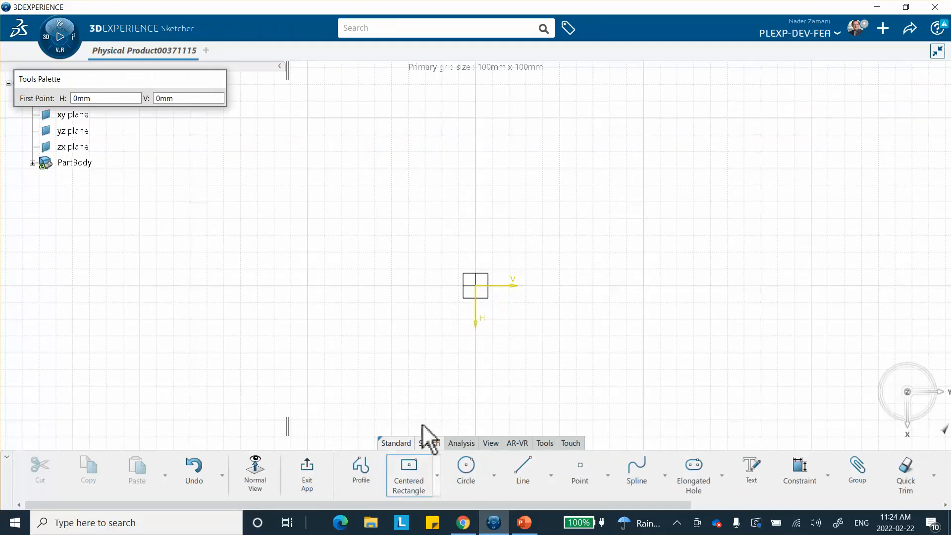
click(476, 286)
click(593, 387)
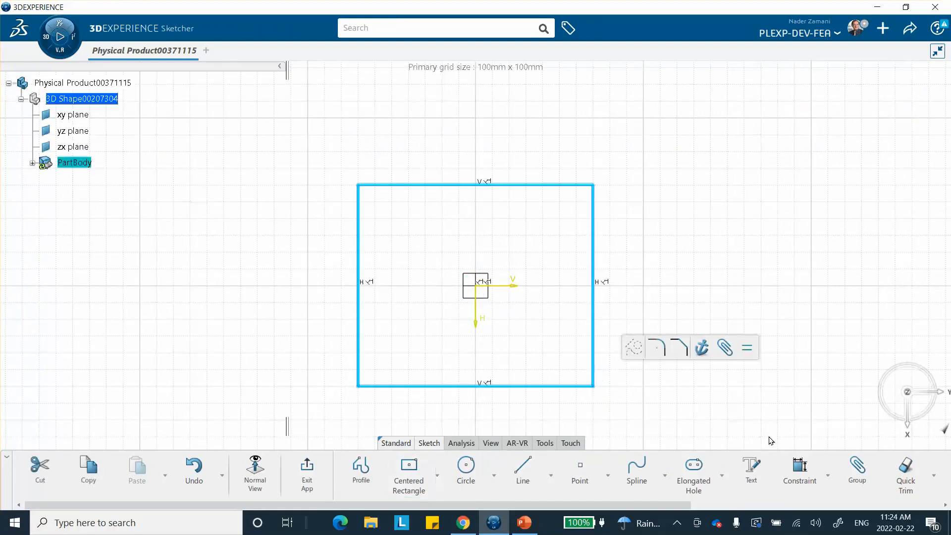
Constrain the rectangle's top edge width to 100 mm
click(794, 466)
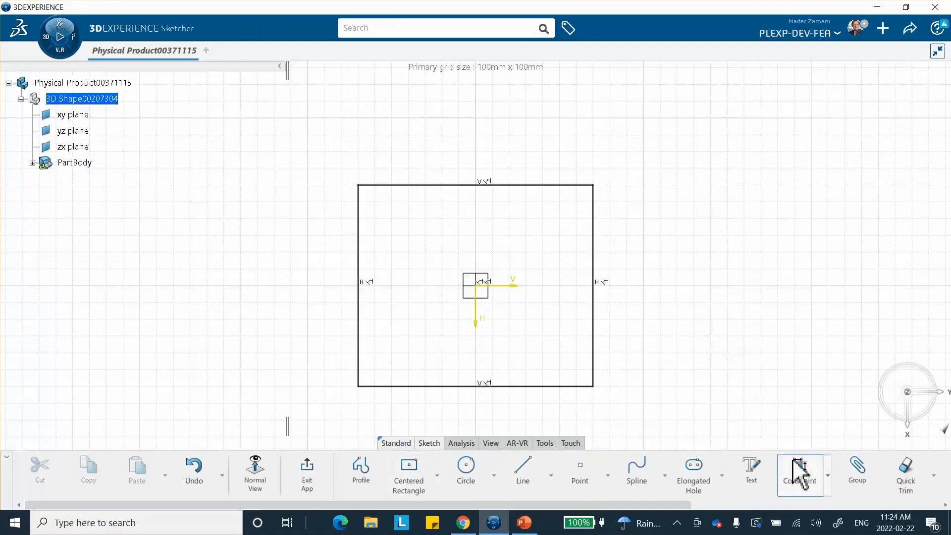
click(552, 186)
click(536, 145)
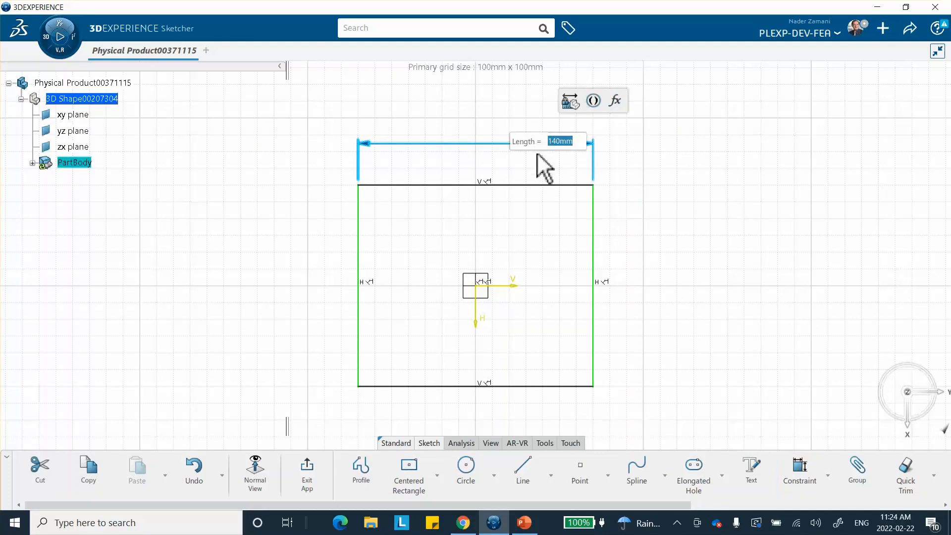
text(1)
text(40)
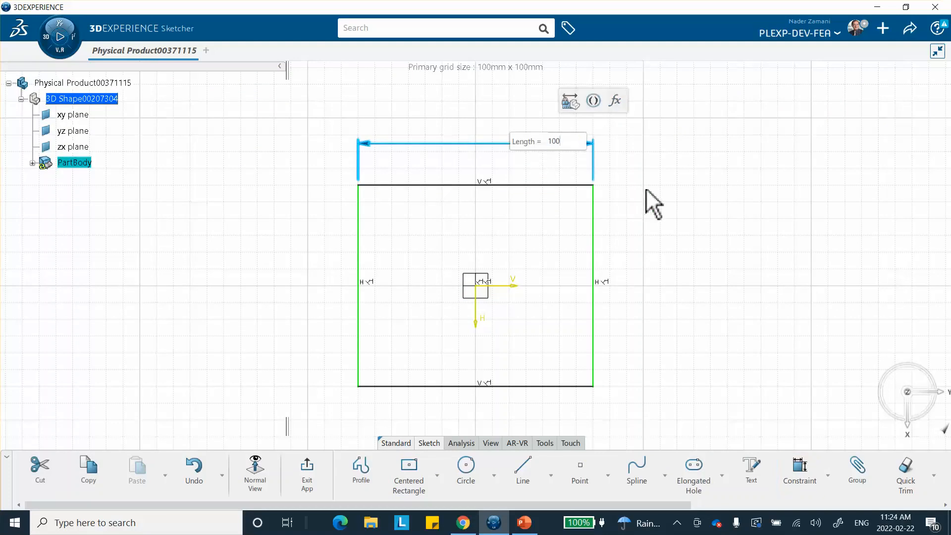
key(Return)
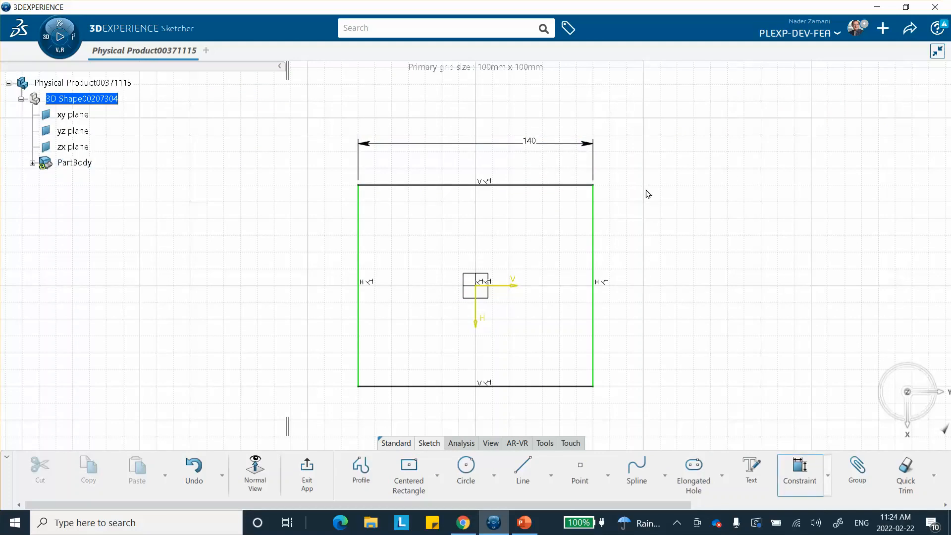
double_click(534, 143)
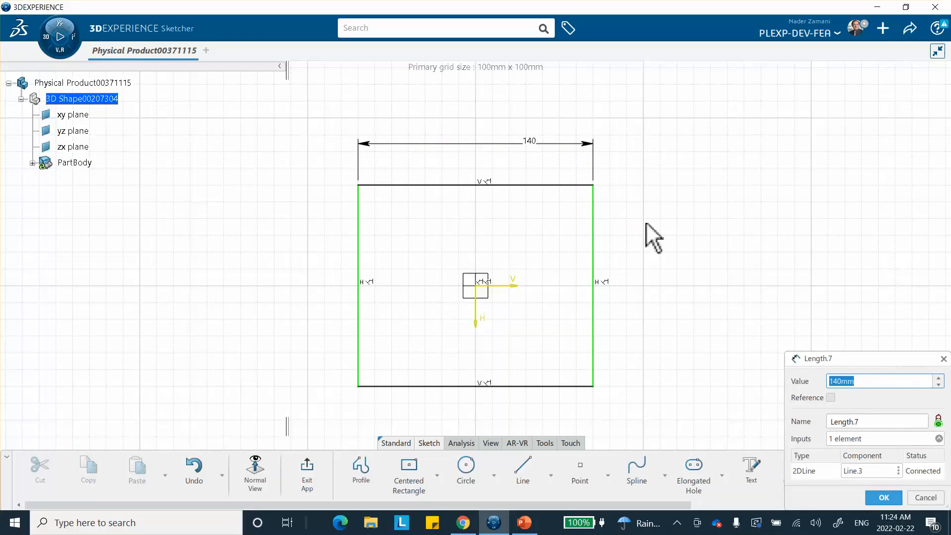
key(Return)
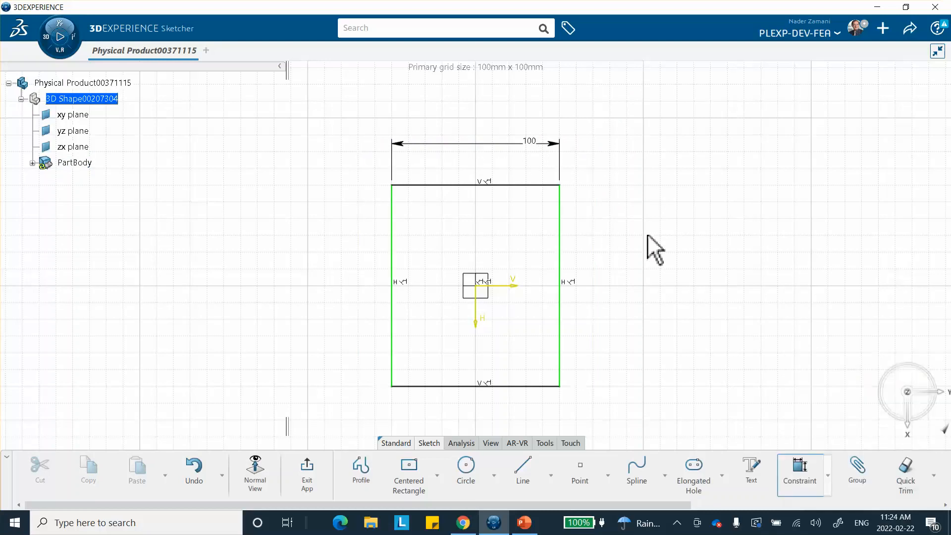
Constrain the right edge height to 100 mm and exit the sketch
click(800, 476)
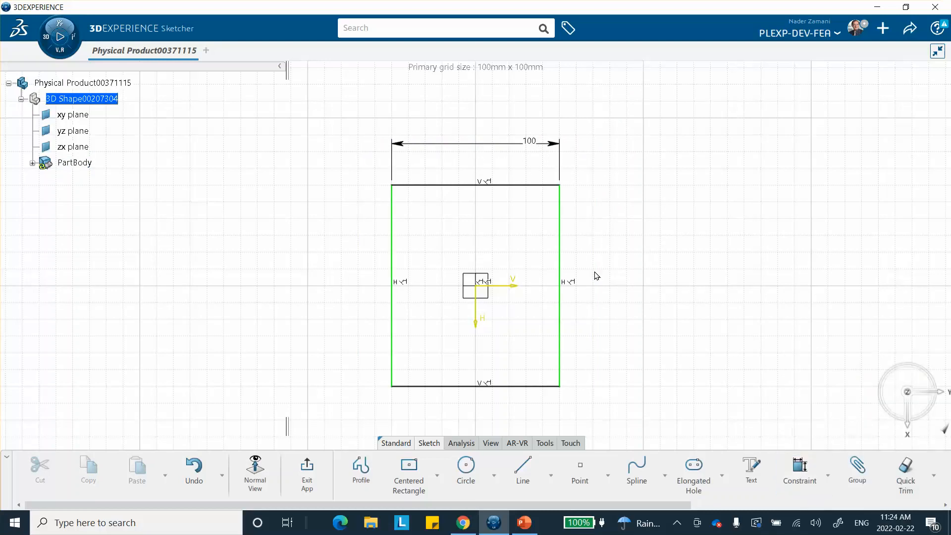
click(560, 268)
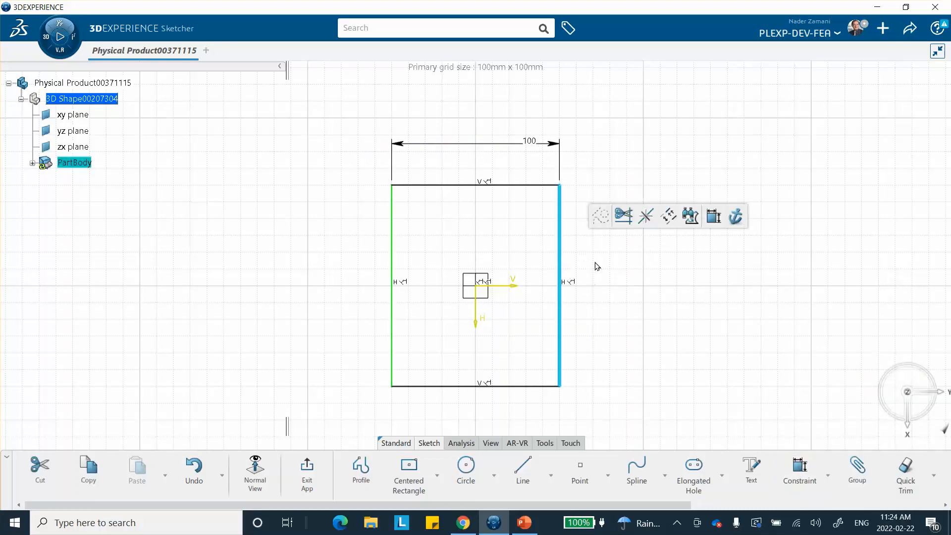
click(714, 216)
click(683, 268)
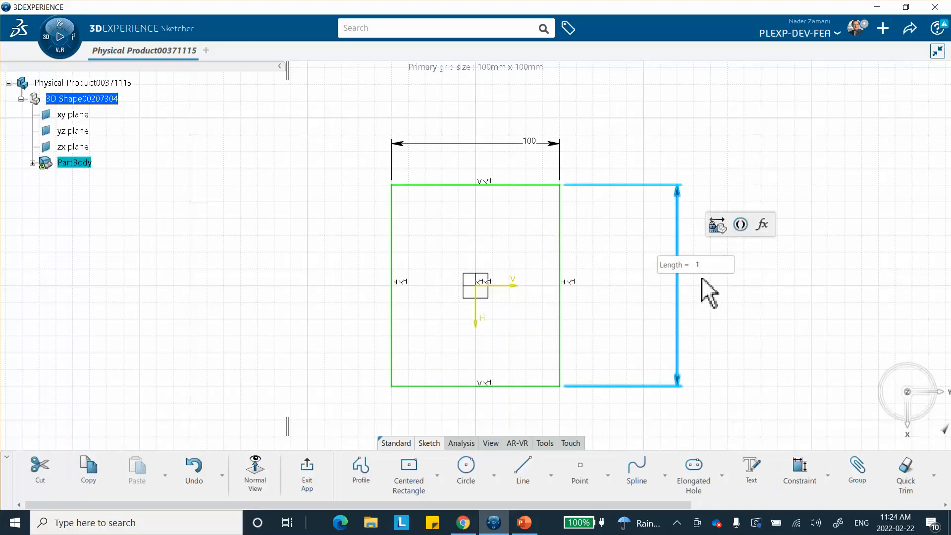
key(Return)
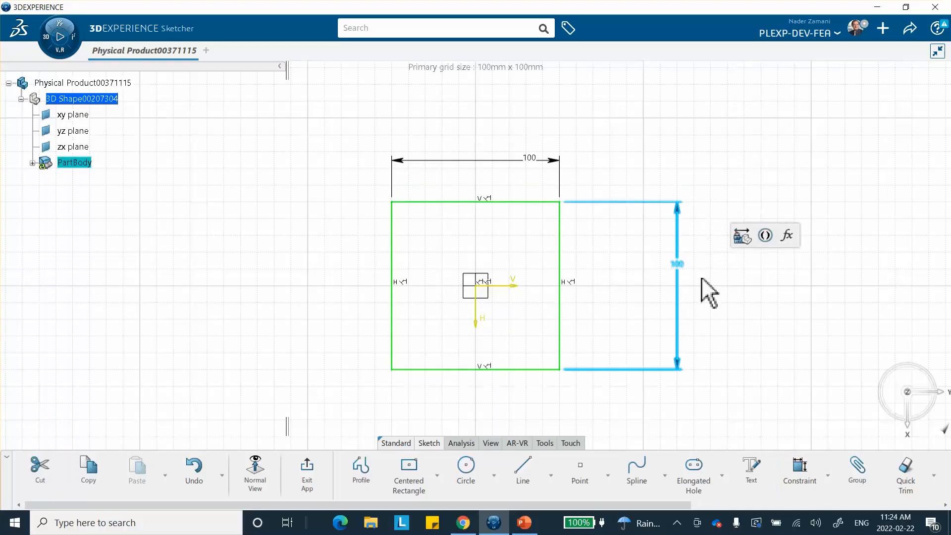
click(303, 471)
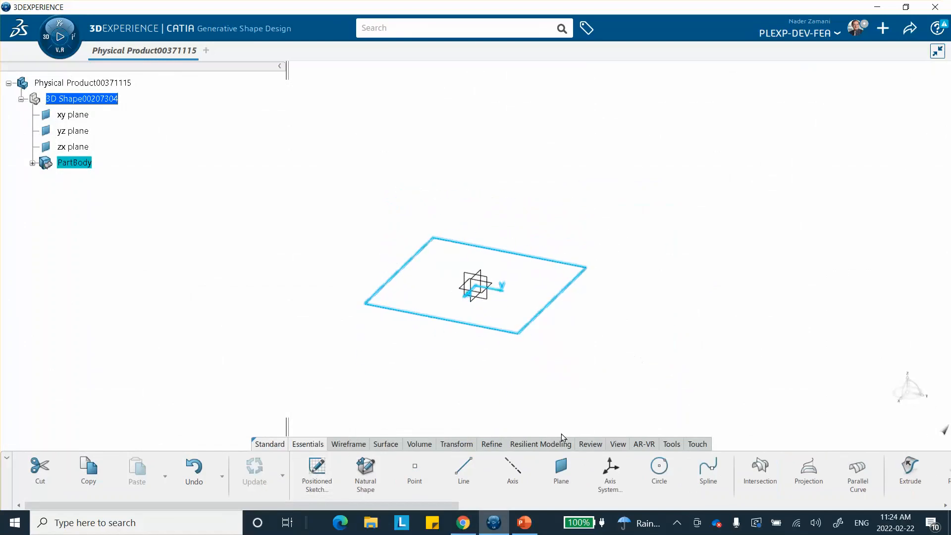
Create a Fill surface bounded by the square sketch and zoom in on it
click(386, 445)
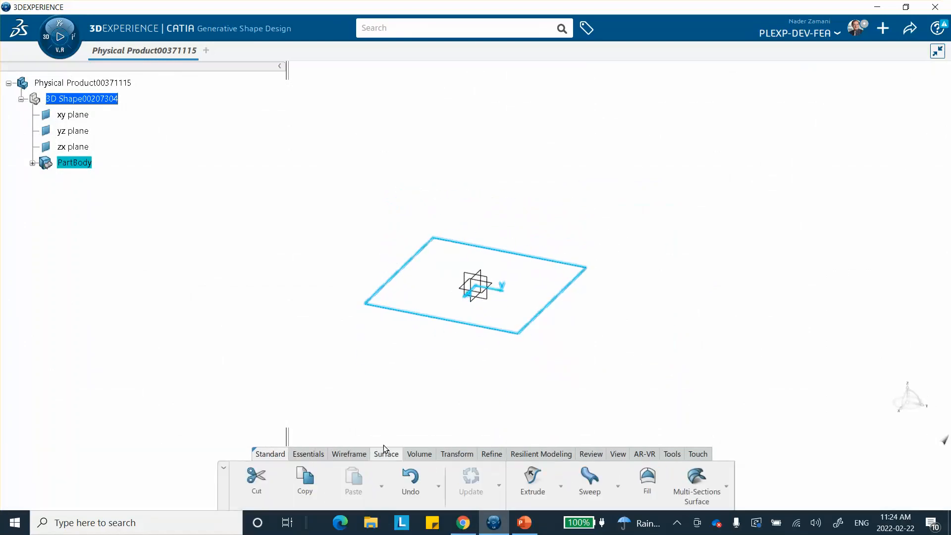
click(306, 454)
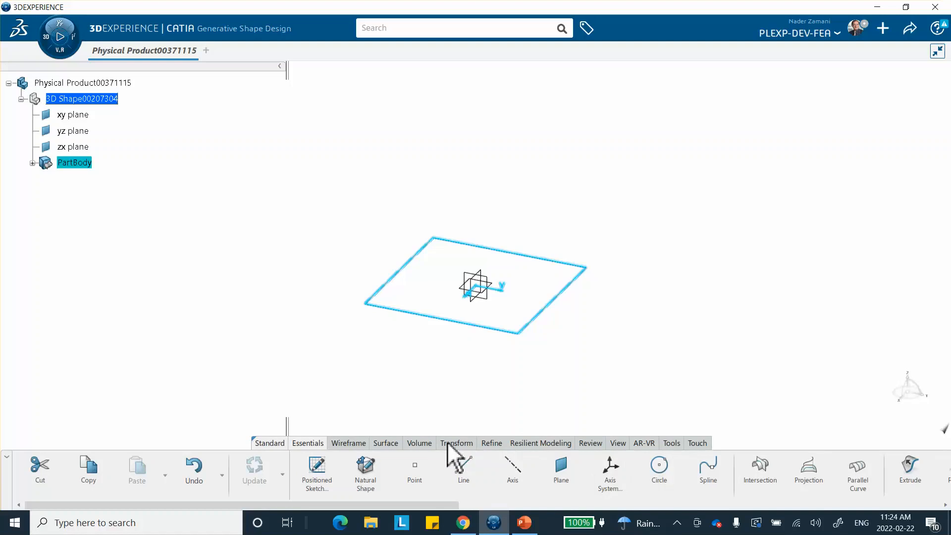
click(387, 443)
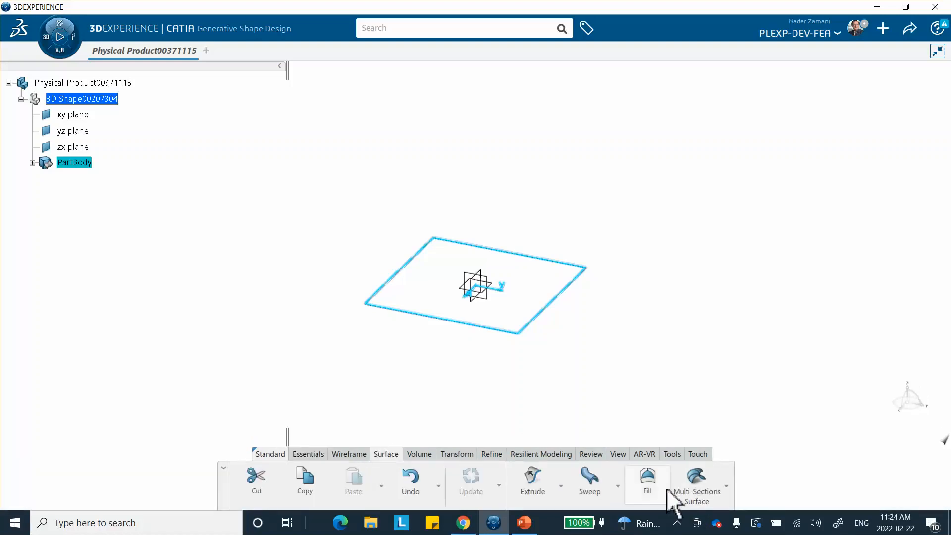
click(647, 480)
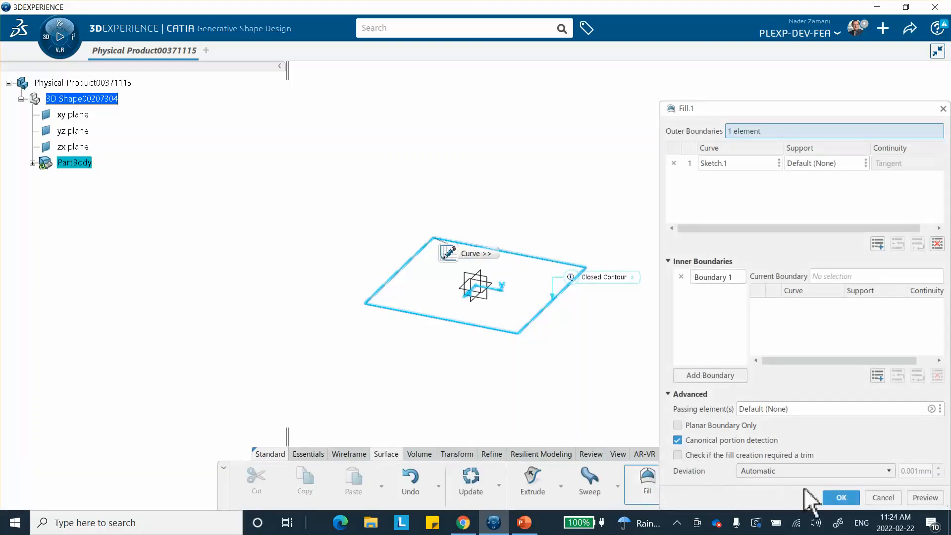
click(842, 498)
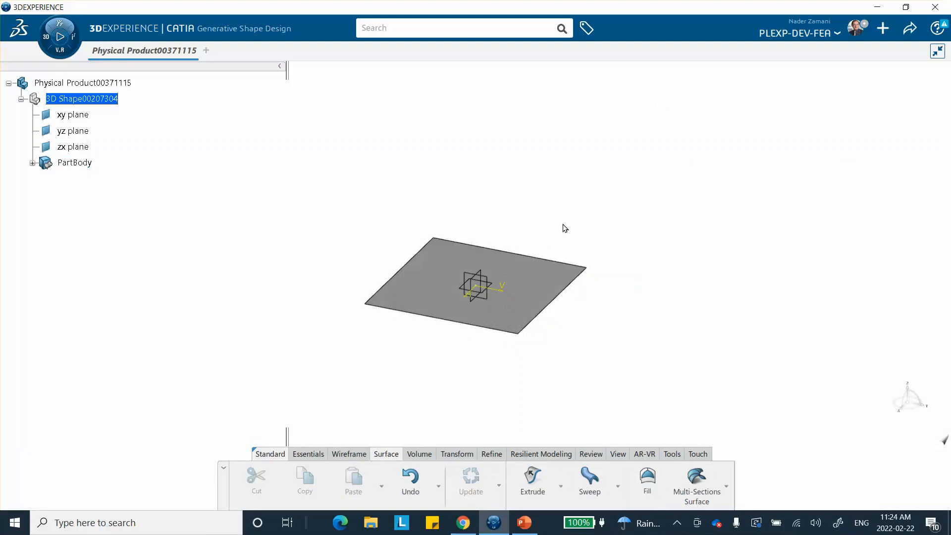
middle_drag(563, 228, 547, 177)
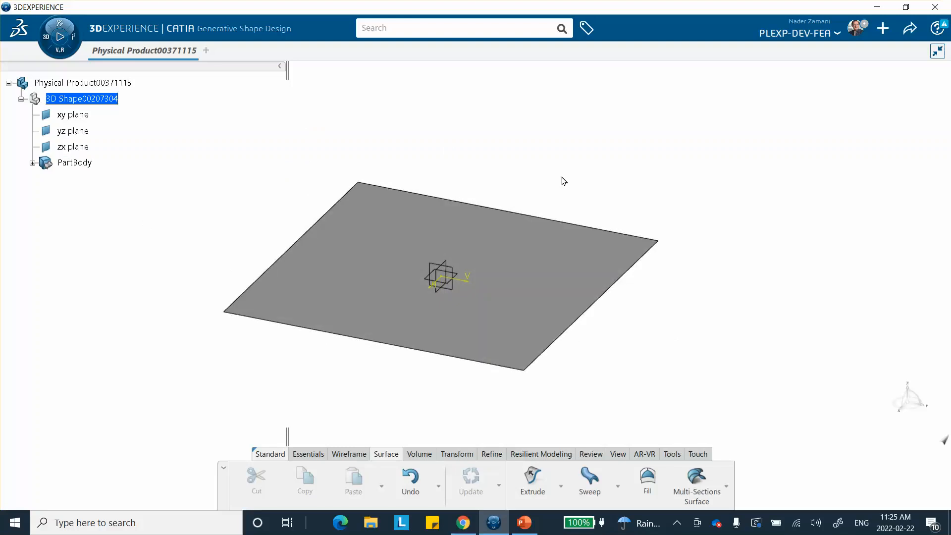
Switch to Structural Model Creation and create an Empty FEM
click(45, 36)
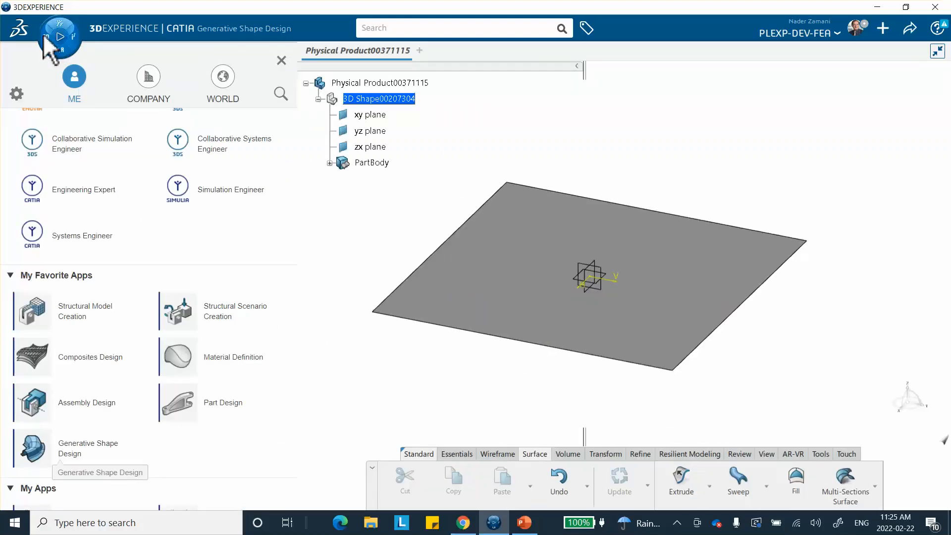
click(79, 321)
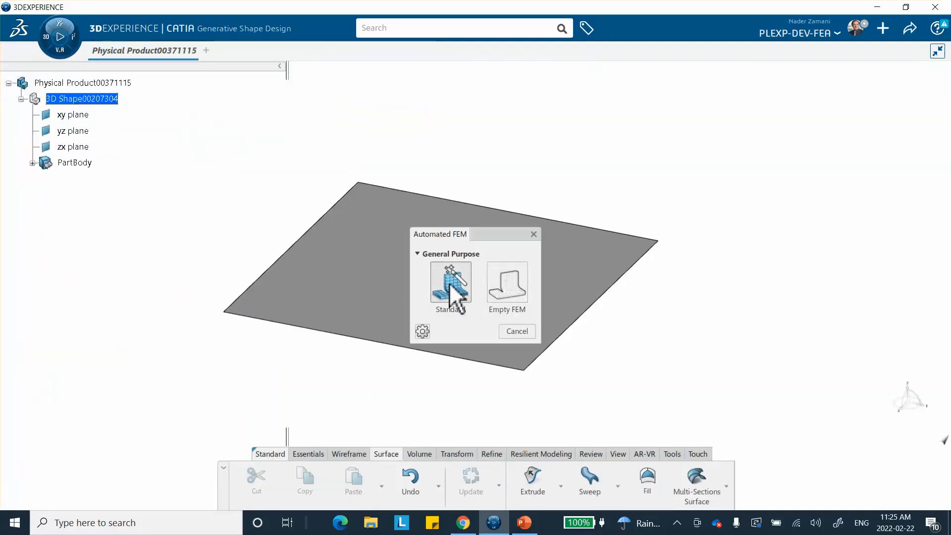
click(505, 285)
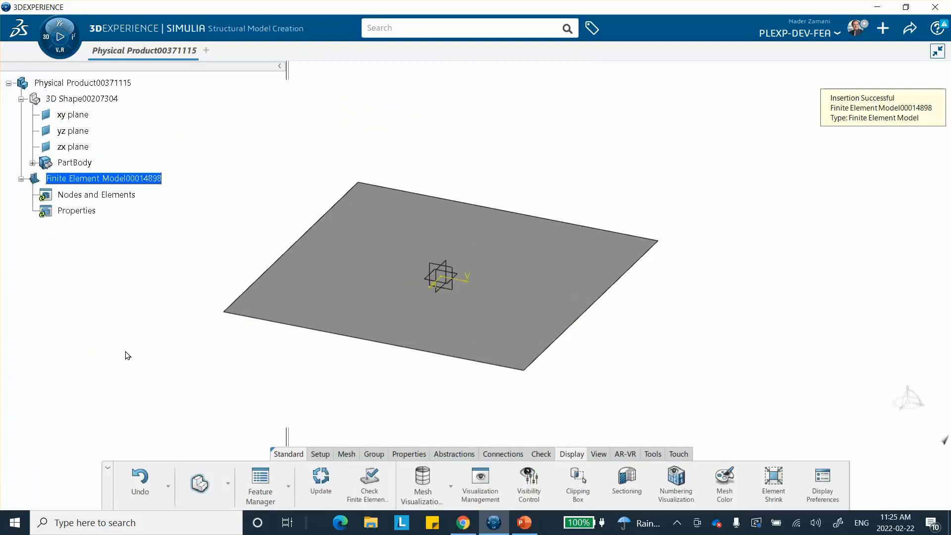
Start a Surface Triangle Mesh from the Mesh tab's triangle flyout
click(346, 453)
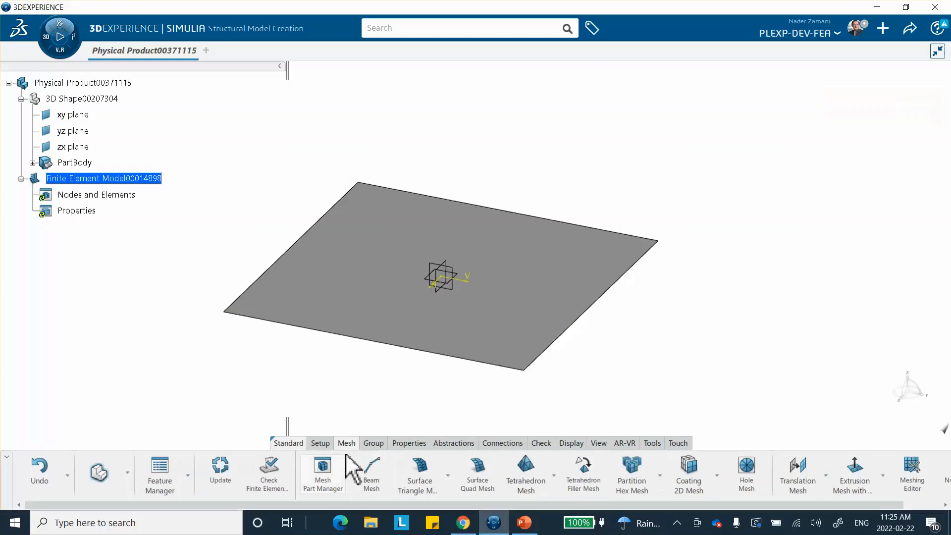
click(447, 476)
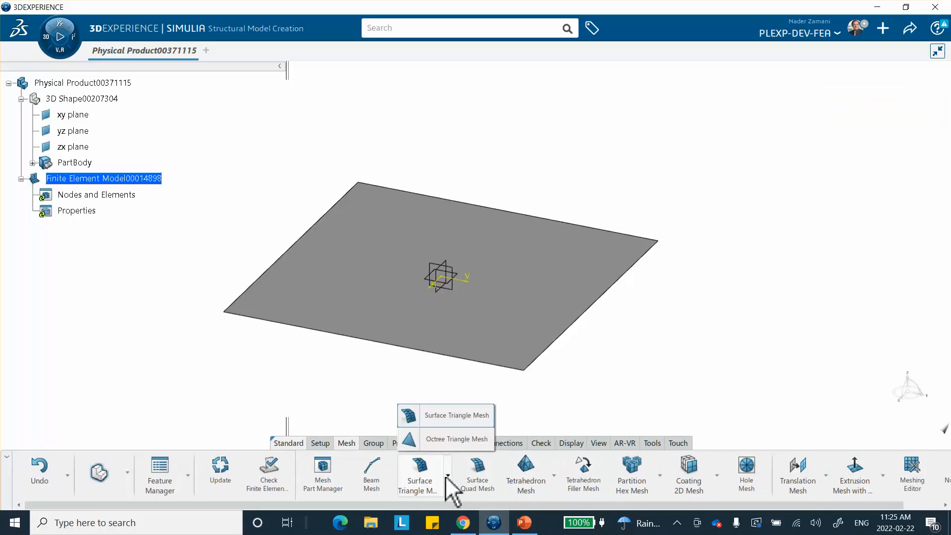
click(448, 416)
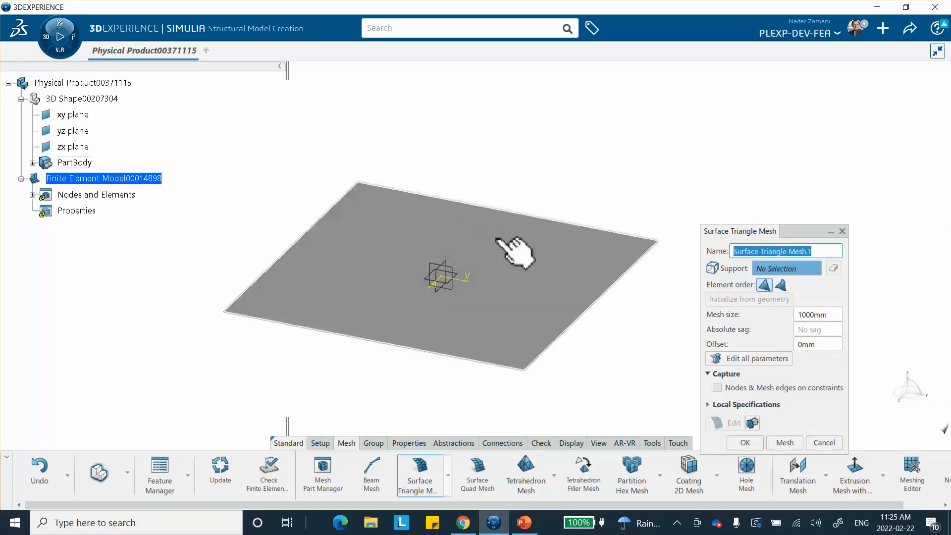
Mesh the plate with PartBody as support into two triangles at 1000mm size
click(785, 442)
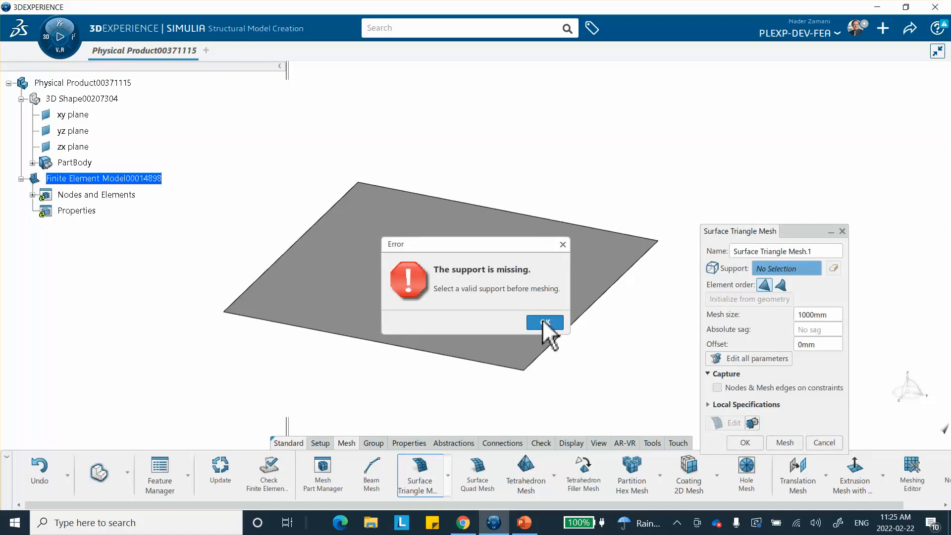
click(545, 323)
click(477, 273)
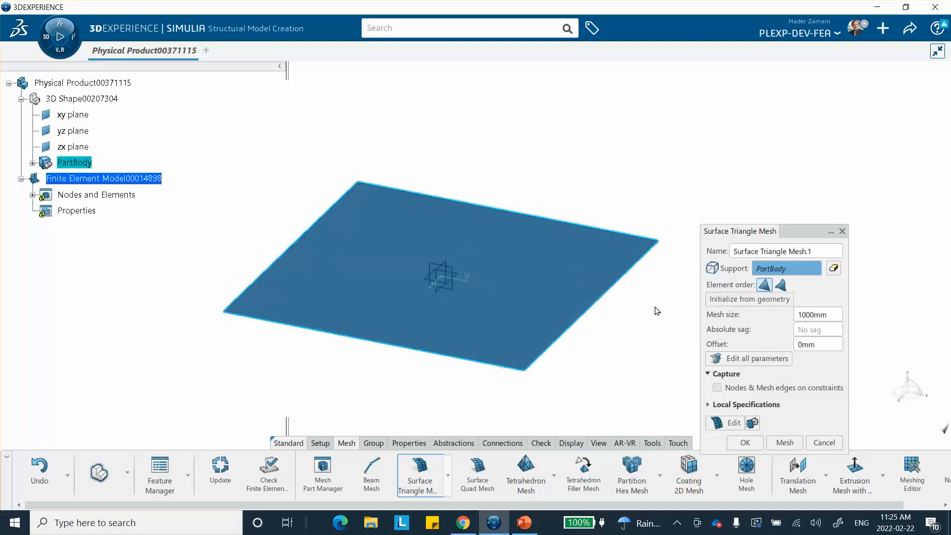
click(785, 443)
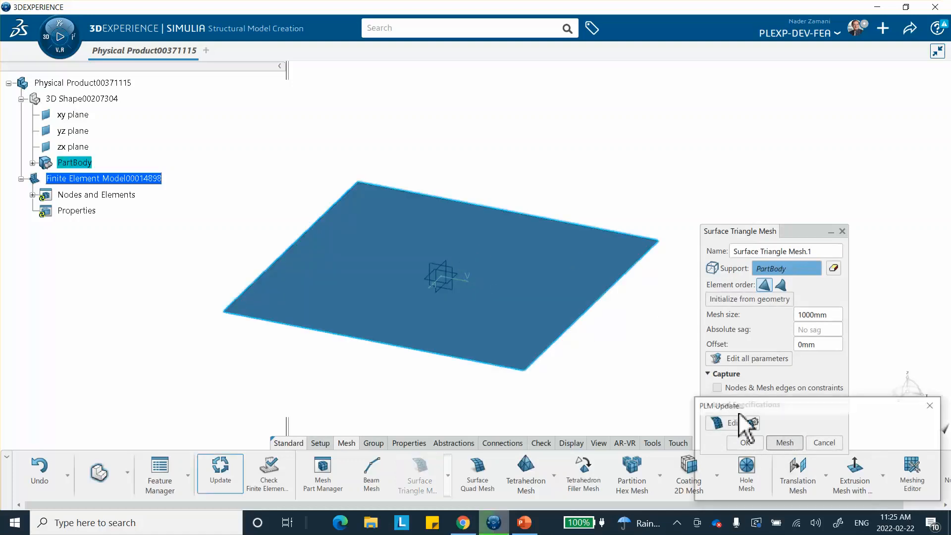
click(745, 443)
middle_drag(537, 169, 552, 164)
middle_drag(644, 344, 642, 323)
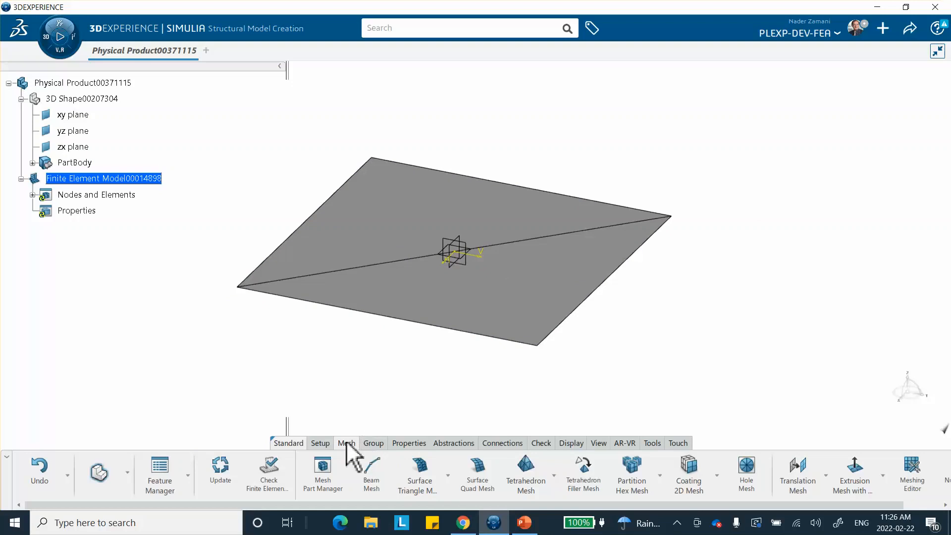
Try Numbering Visualization, get the 'Numbering has not been created' error, then bring up PowerPoint
click(571, 443)
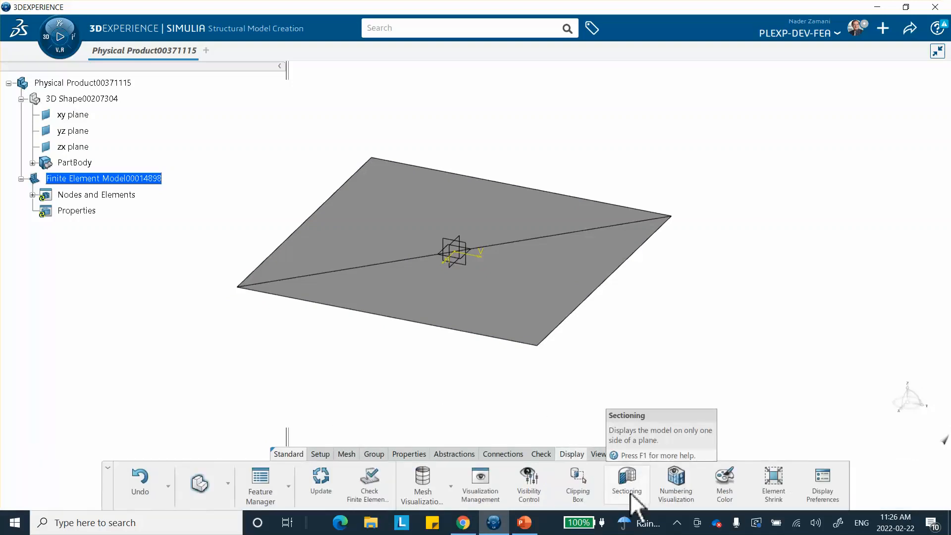
click(675, 483)
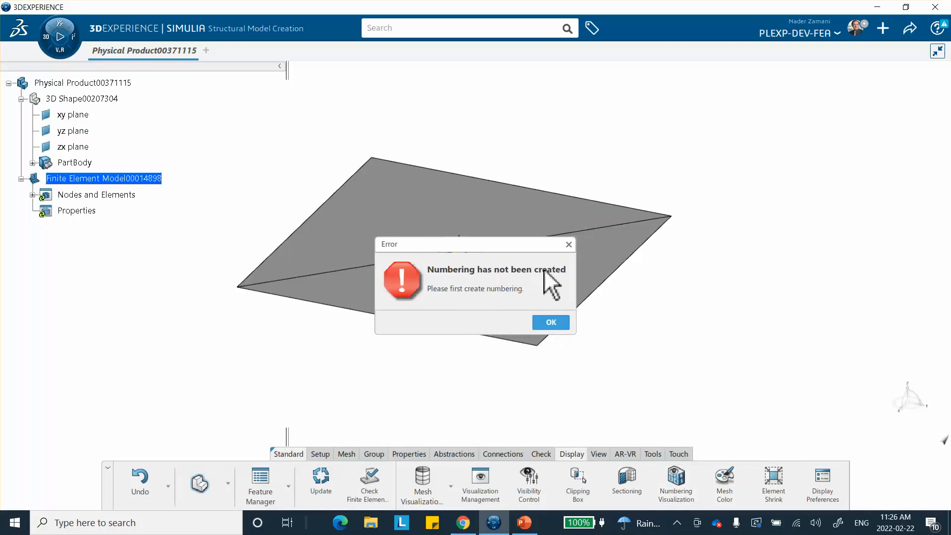
click(524, 524)
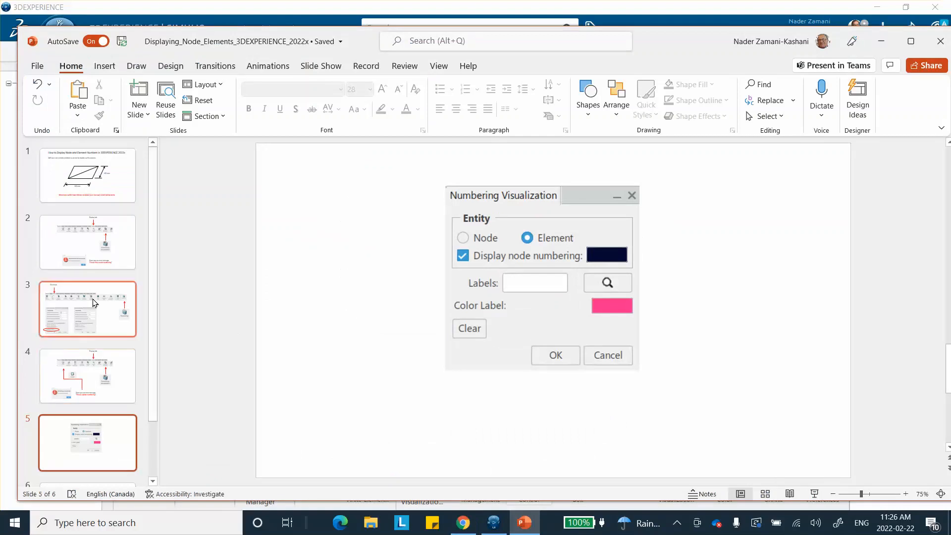
Review PowerPoint slide 2 on the numbering error, then return to 3DEXPERIENCE
click(92, 237)
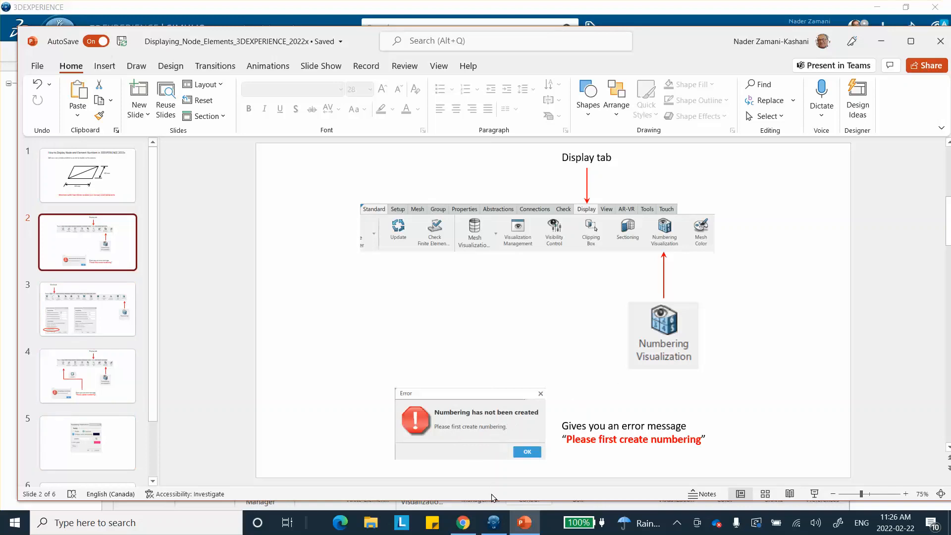
click(494, 522)
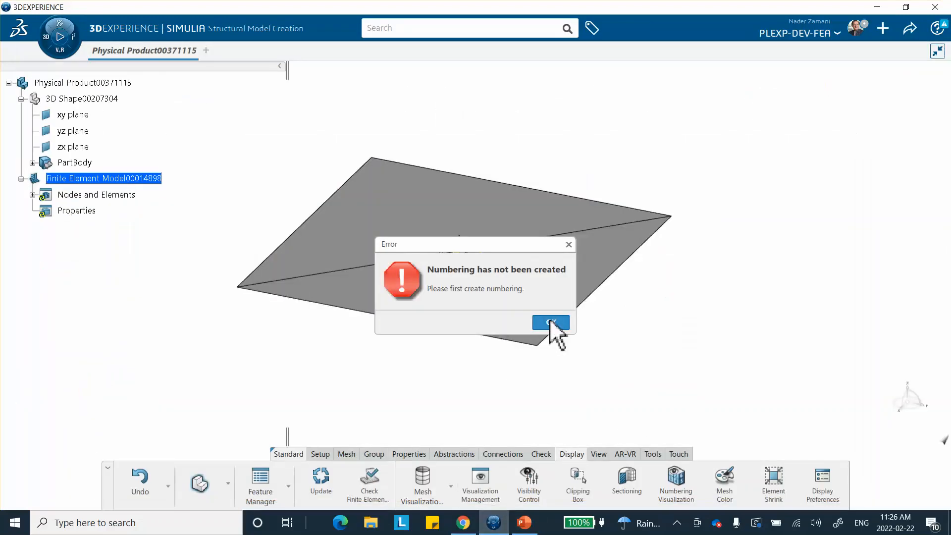
Dismiss the error and create Numbering.1, opening Global Numbering for 4 nodes and 2 elements
click(551, 322)
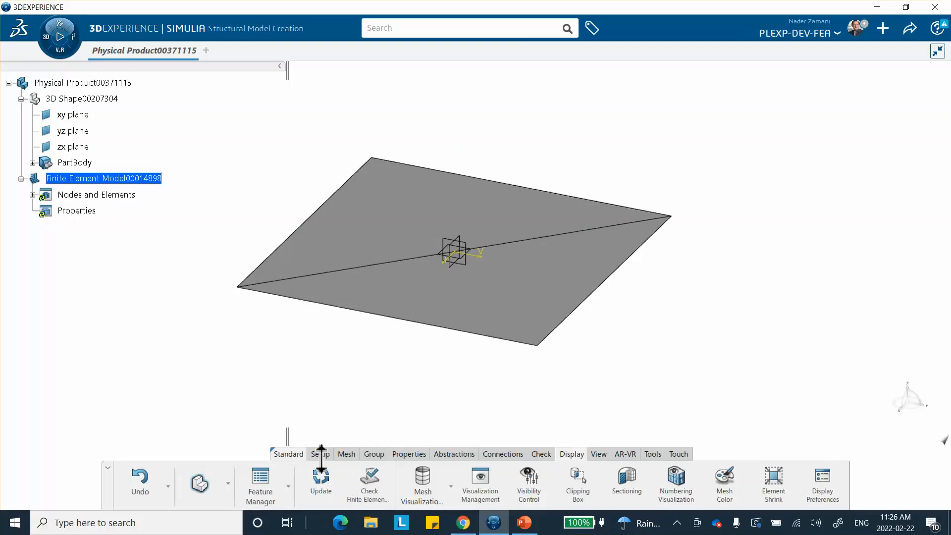
click(346, 454)
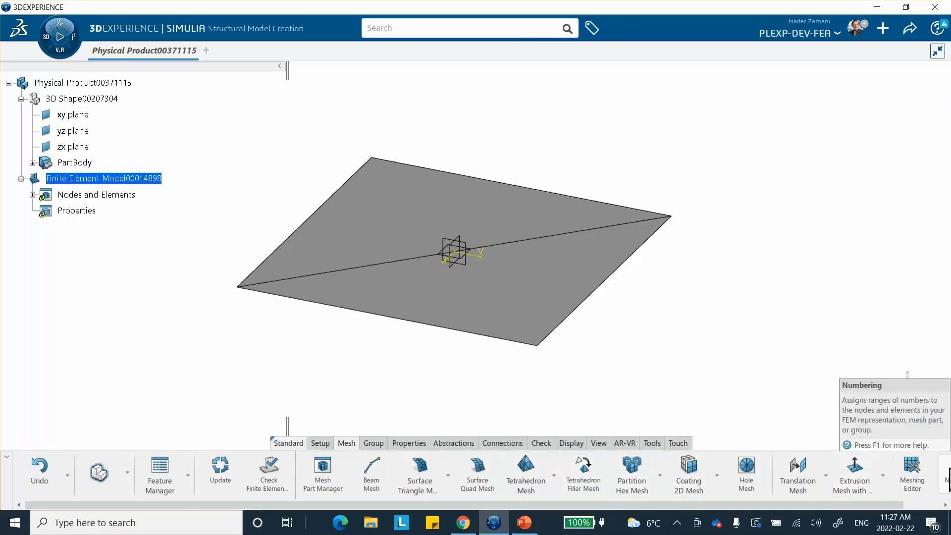
click(947, 488)
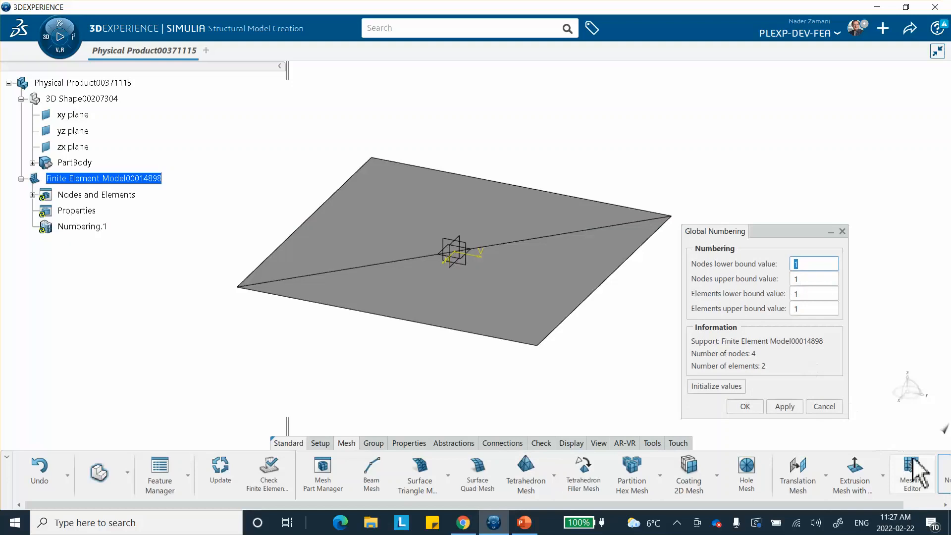
Cancel and reopen the Numbering settings a few times, then bring the PowerPoint tutorial forward
click(824, 406)
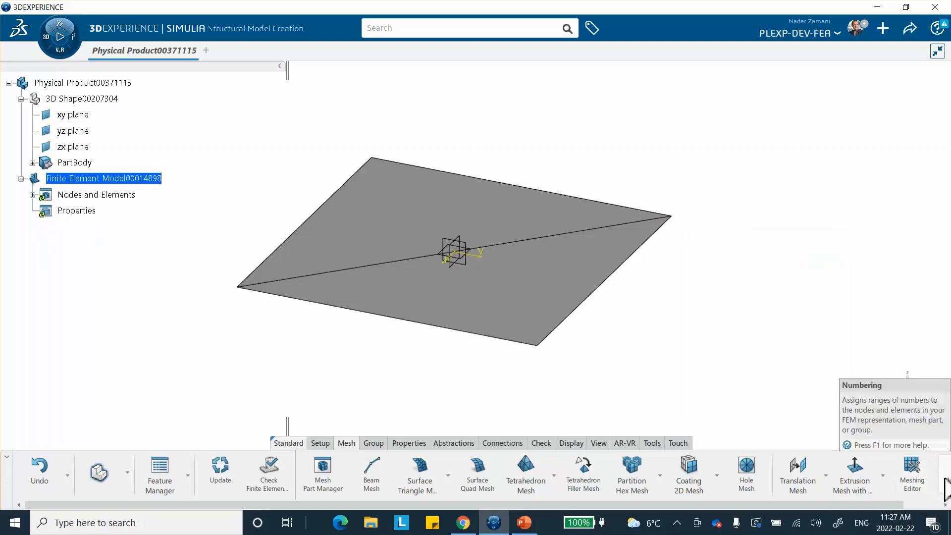
click(945, 486)
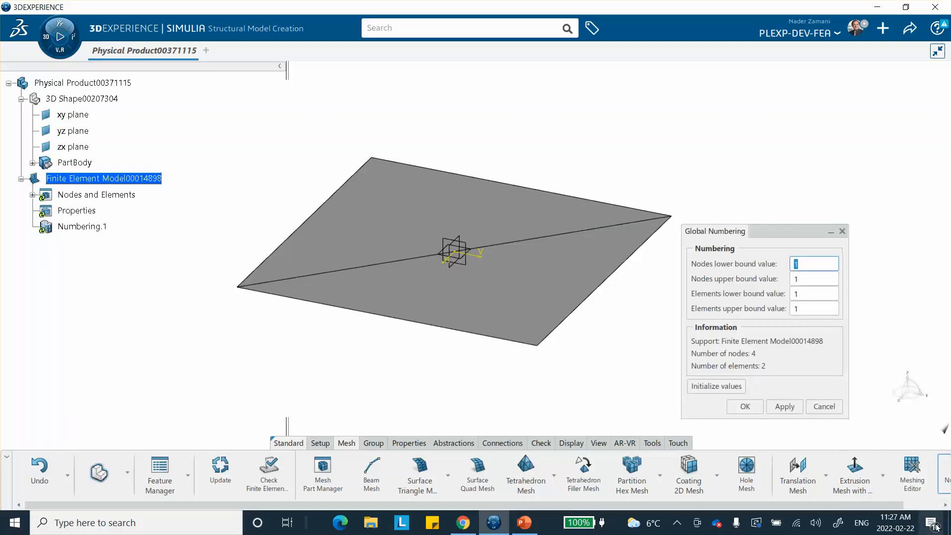
click(947, 505)
click(946, 506)
click(946, 506)
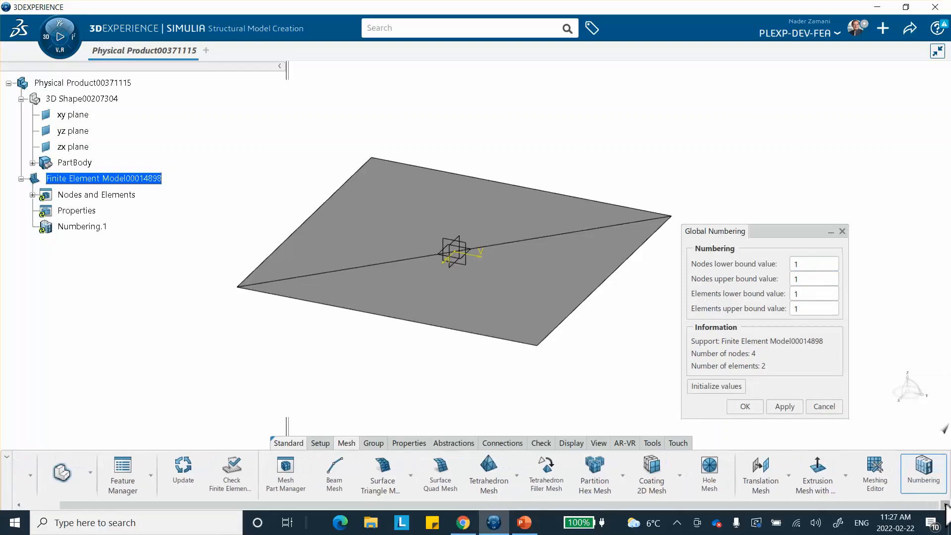
click(825, 407)
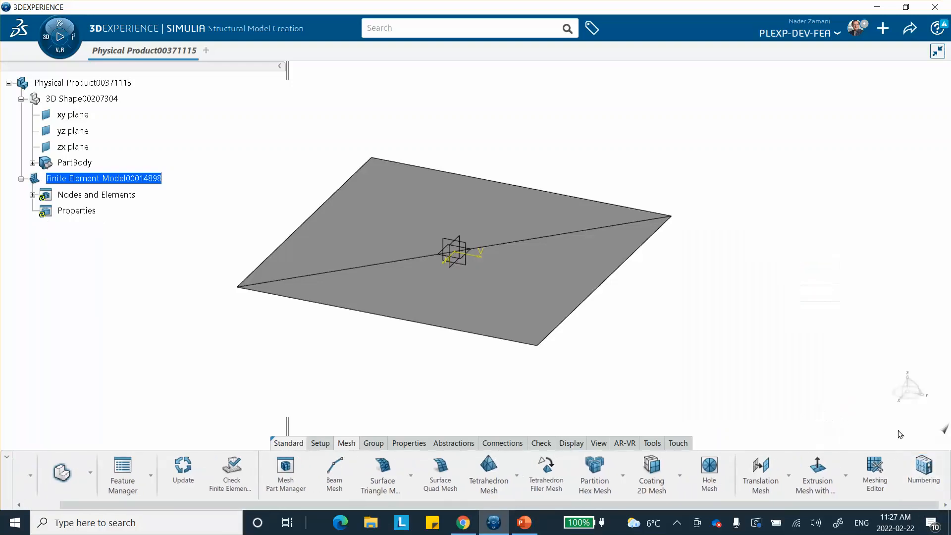
click(925, 469)
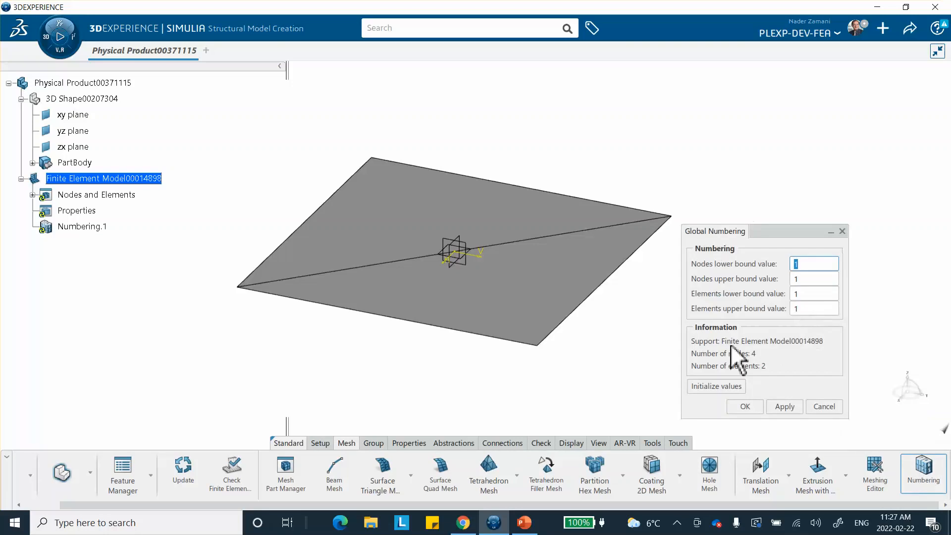
click(523, 523)
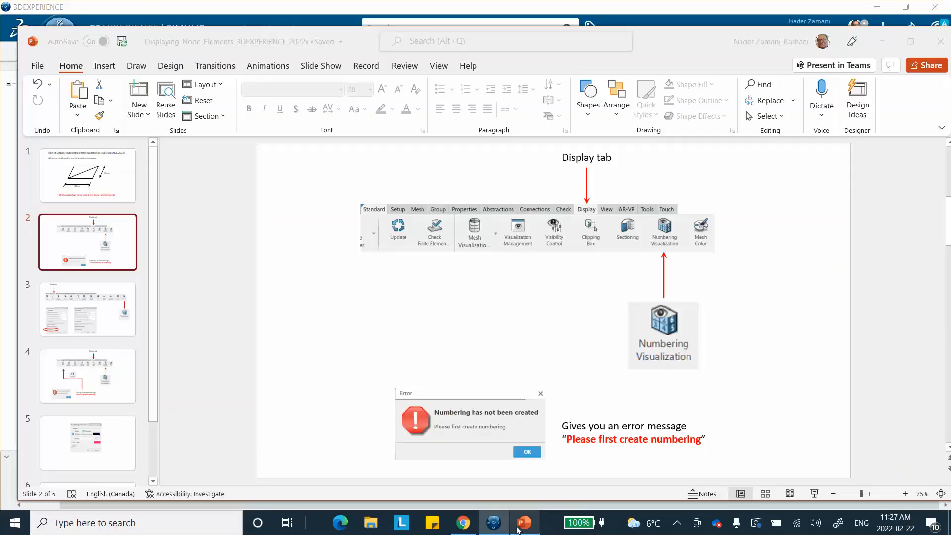
Review the PowerPoint slide on Global Numbering settings, then return to the 3DEXPERIENCE model
click(80, 297)
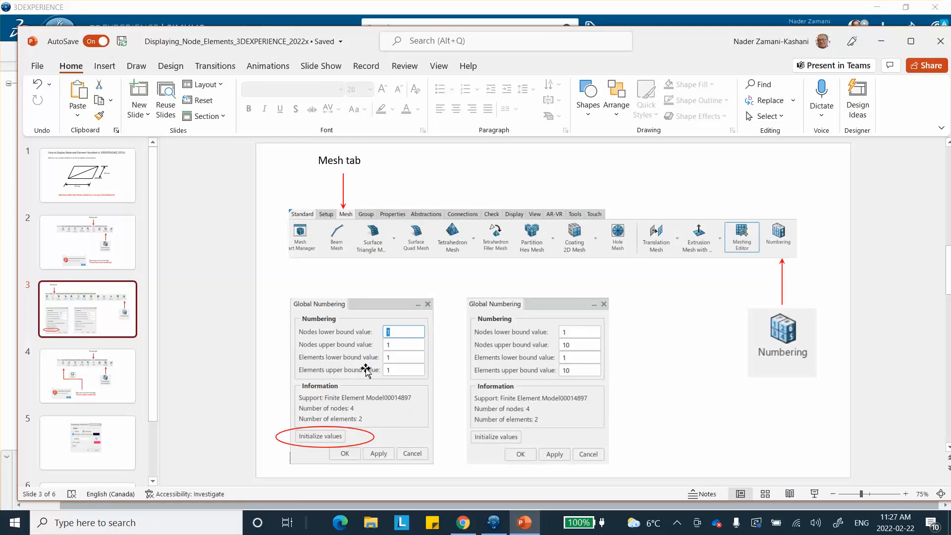
click(494, 524)
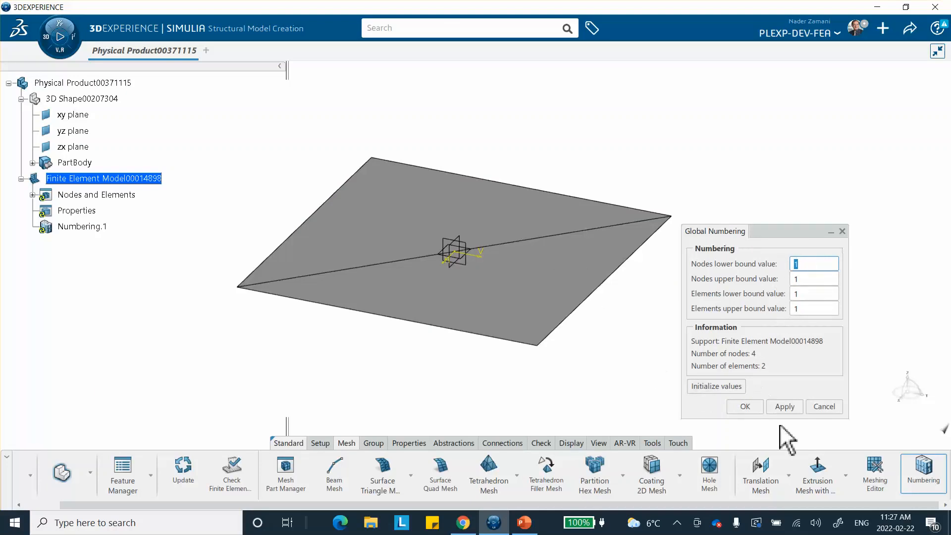
Initialize node and element numbering bounds to 1–10 and apply them, then check the numbering-display slide
click(715, 387)
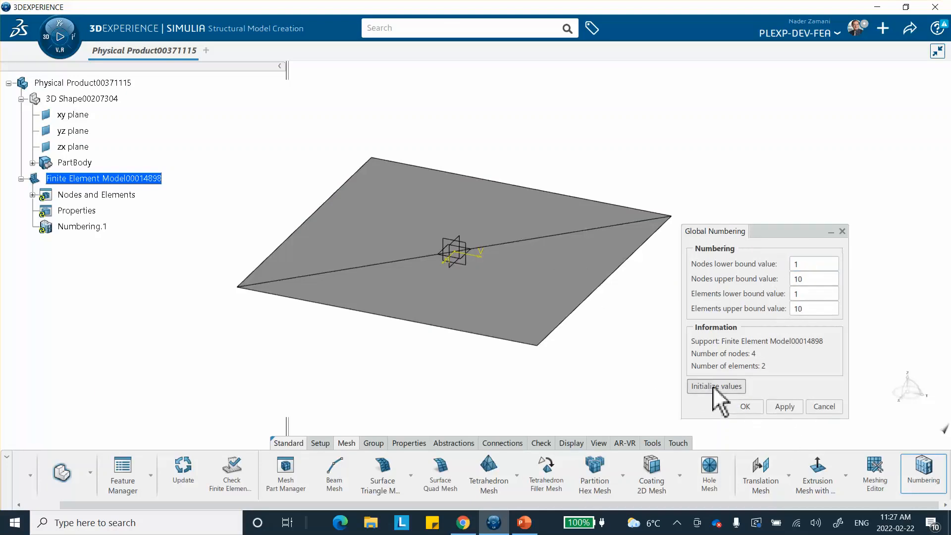
click(745, 407)
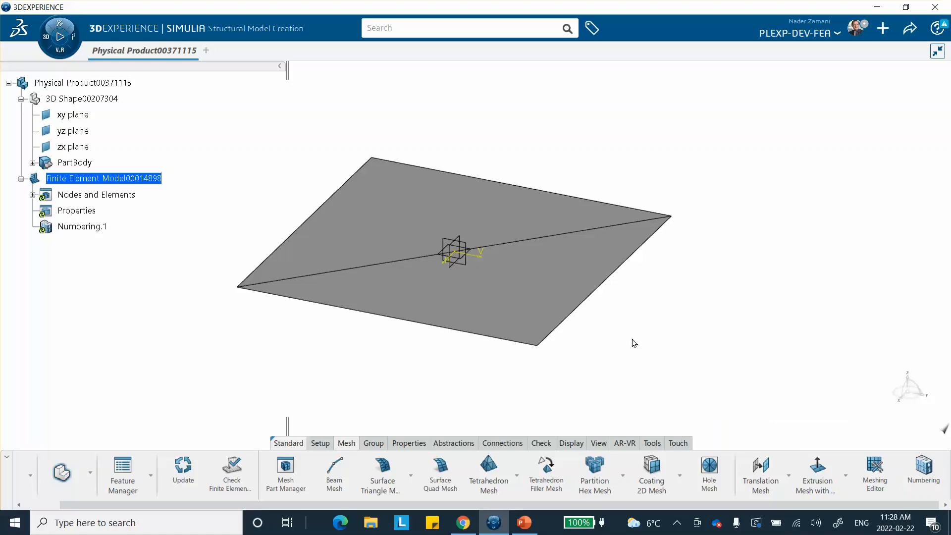
click(524, 522)
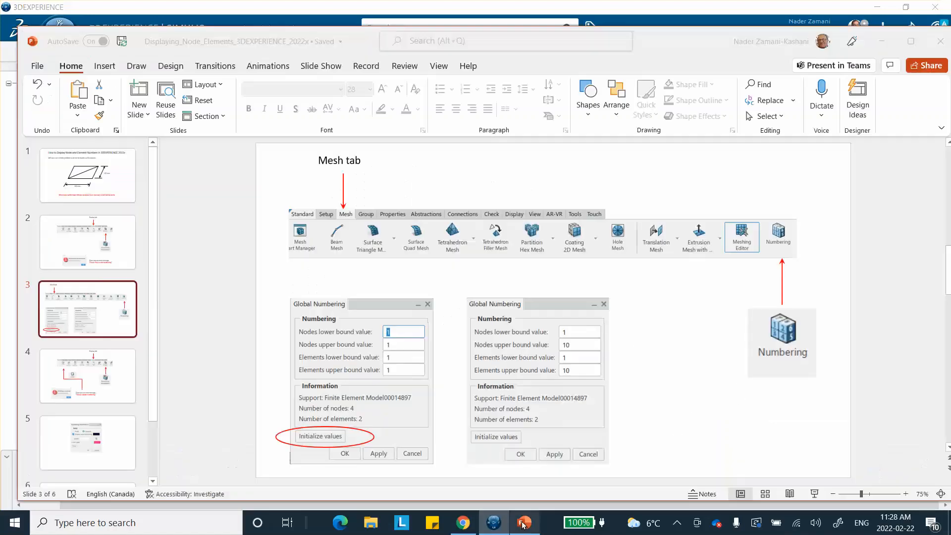
click(88, 366)
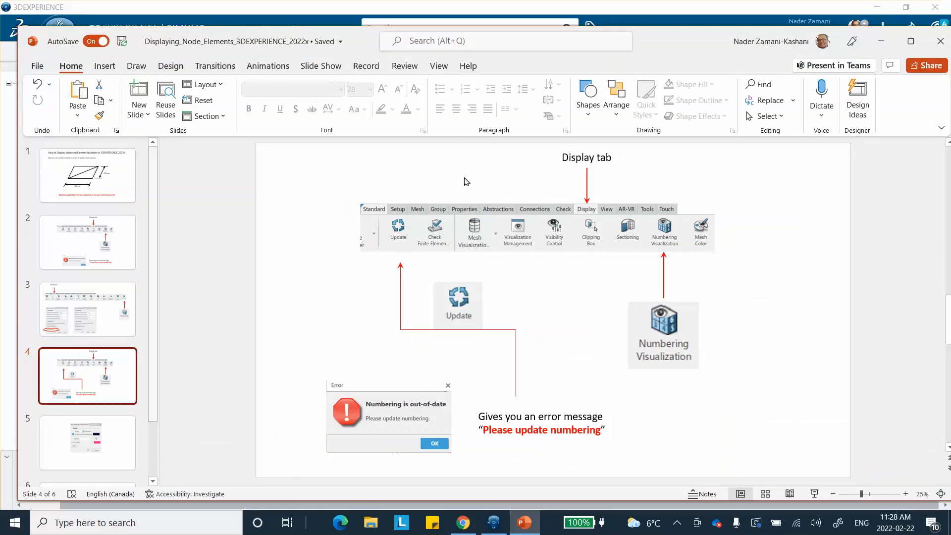
click(493, 522)
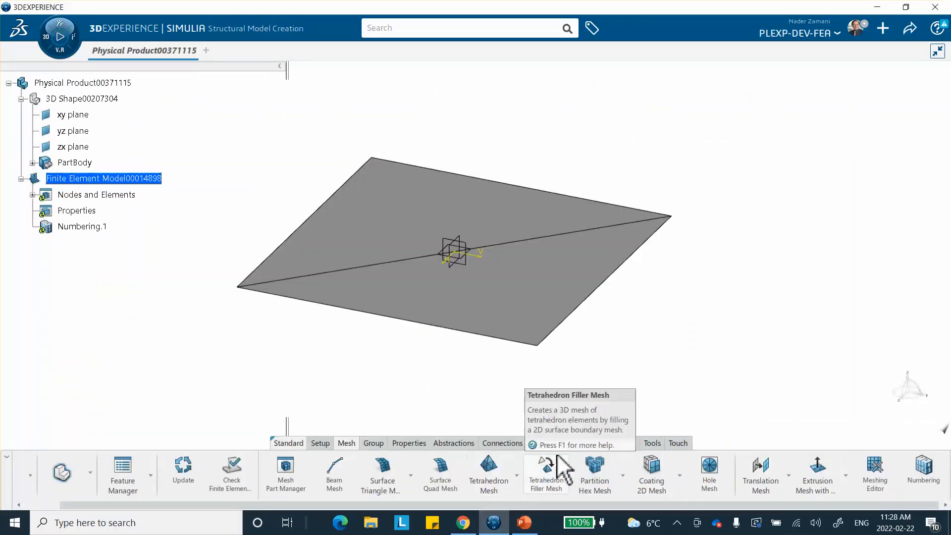
Update the model after the 'Numbering is out-of-date' error and reopen Numbering Visualization
click(569, 442)
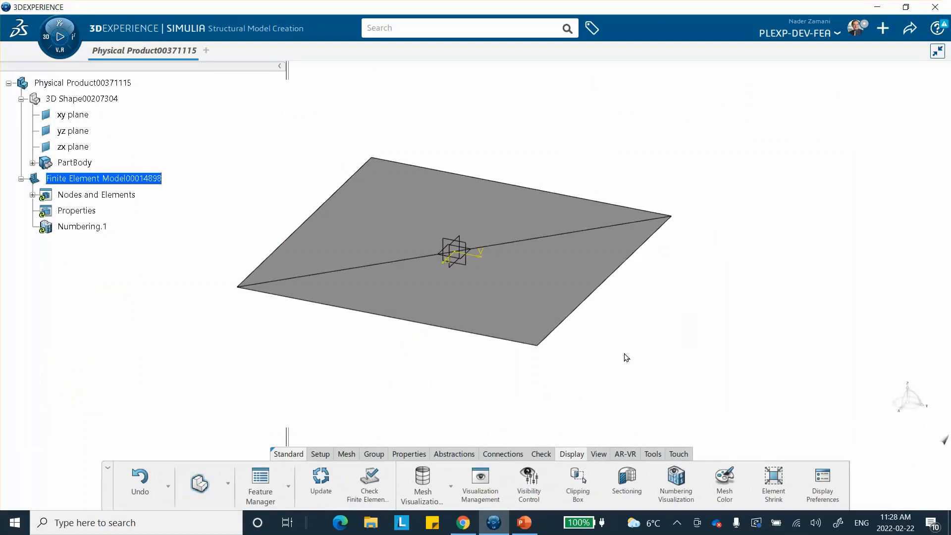
click(677, 492)
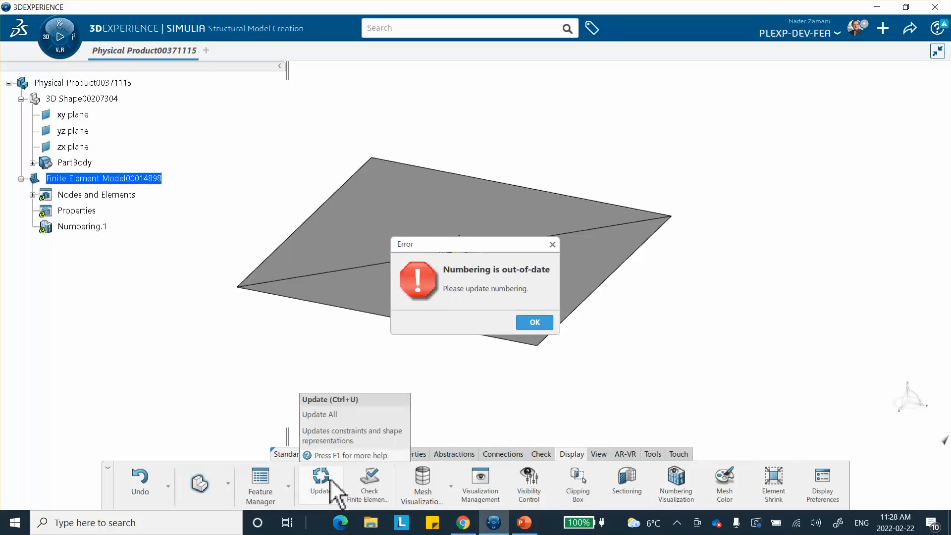
click(535, 323)
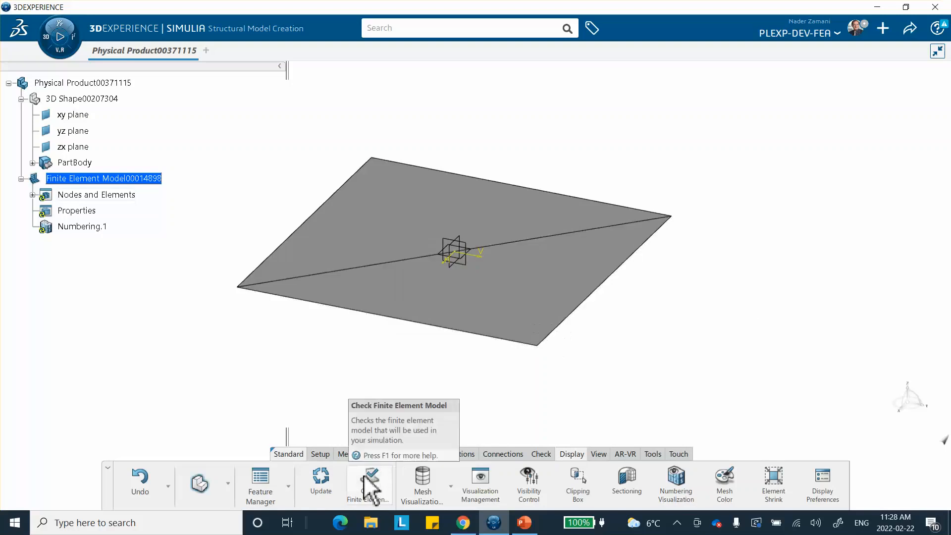
click(321, 484)
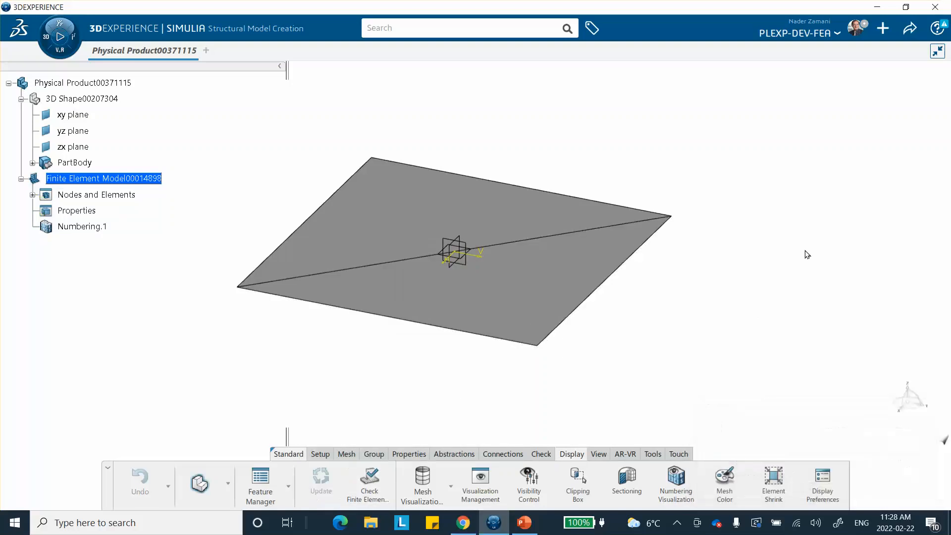
click(674, 480)
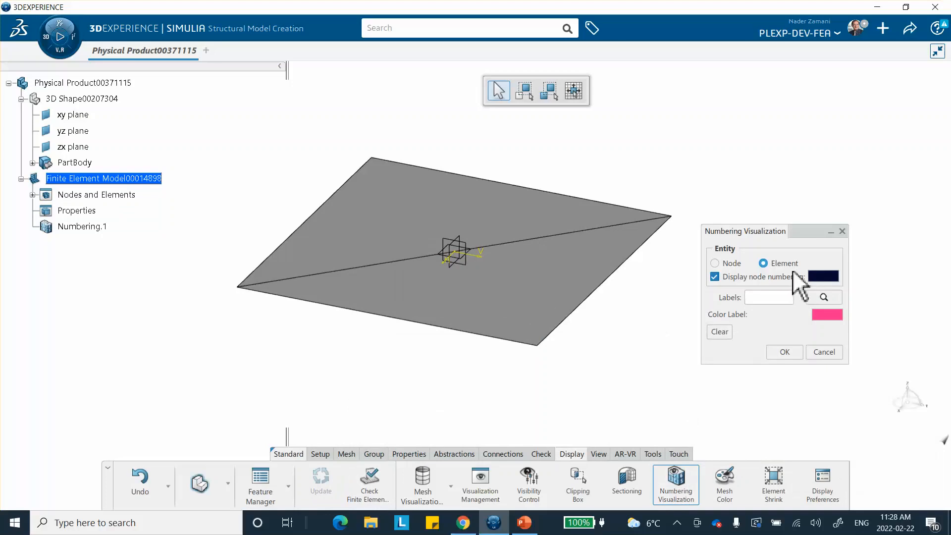
click(521, 521)
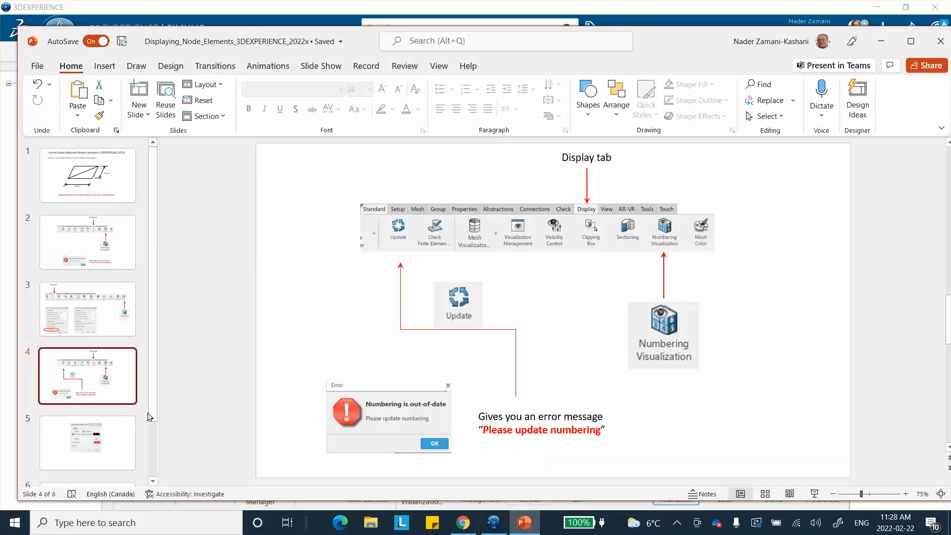
Show slide 5 on numbering display options, then minimize PowerPoint to get back to the model
click(126, 428)
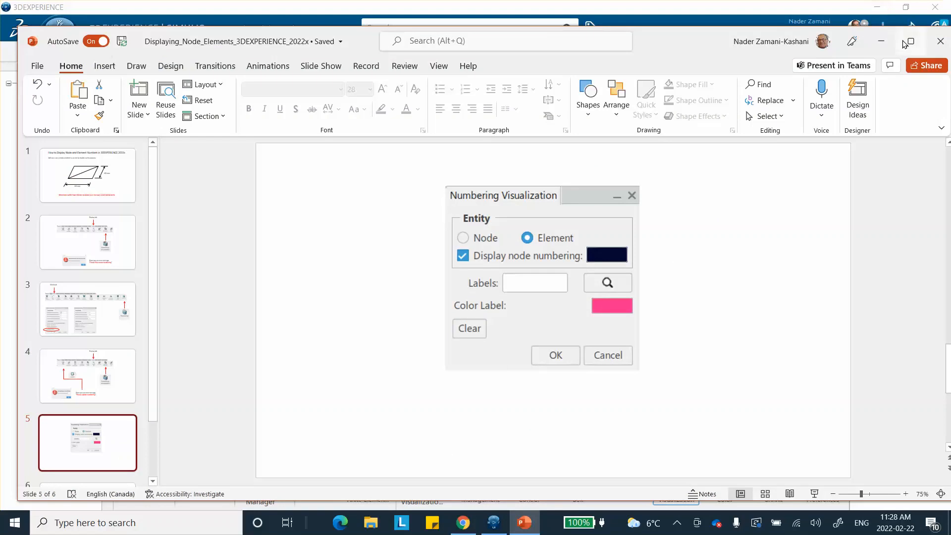
click(882, 41)
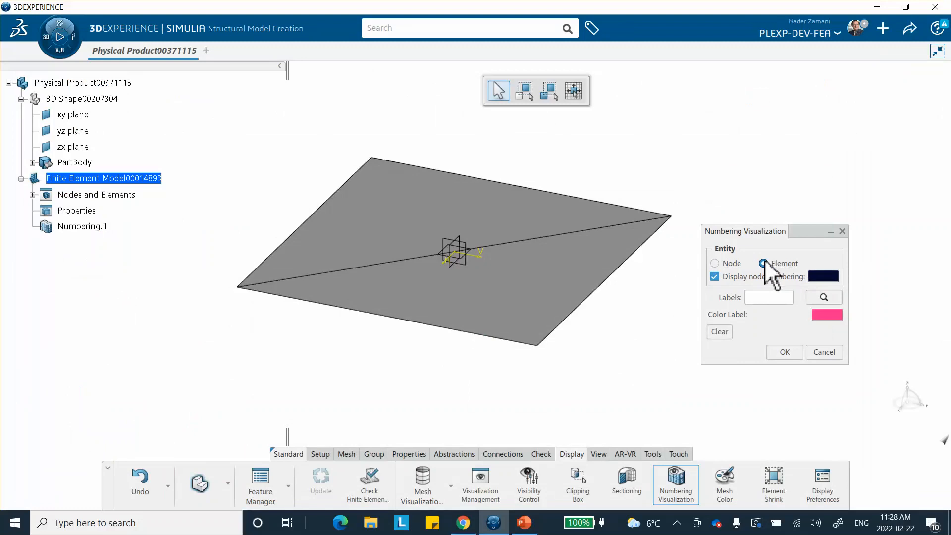
Label nodes, showing corner node 4, and change the label colour from green to red (FF0332)
click(715, 263)
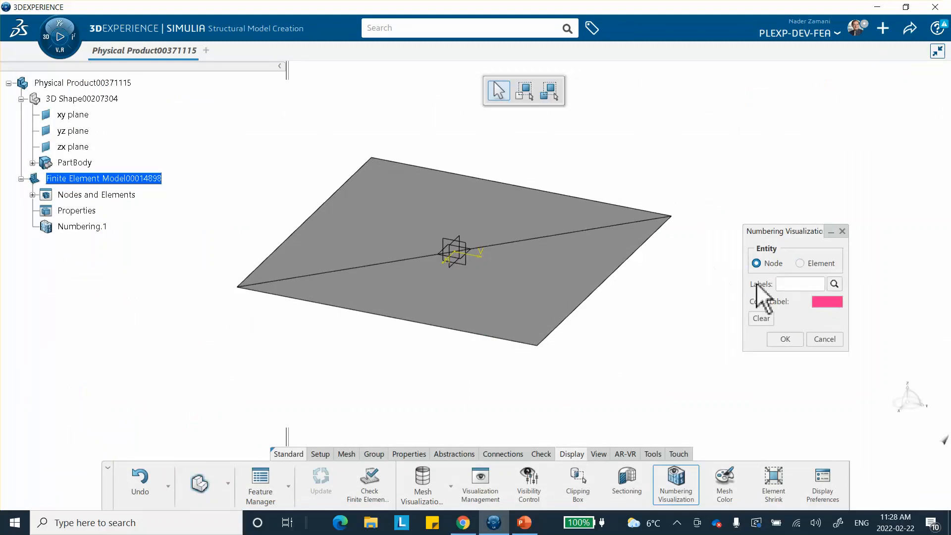
click(670, 218)
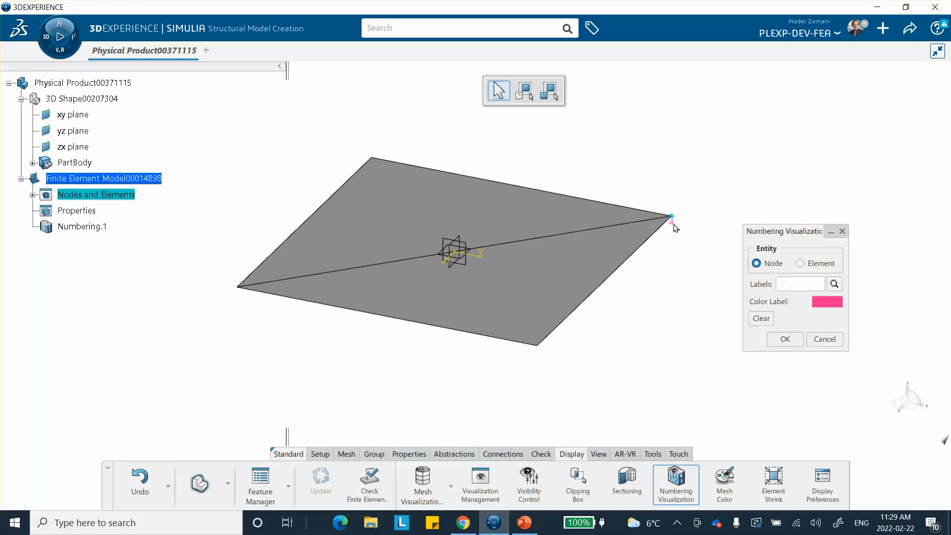
click(825, 302)
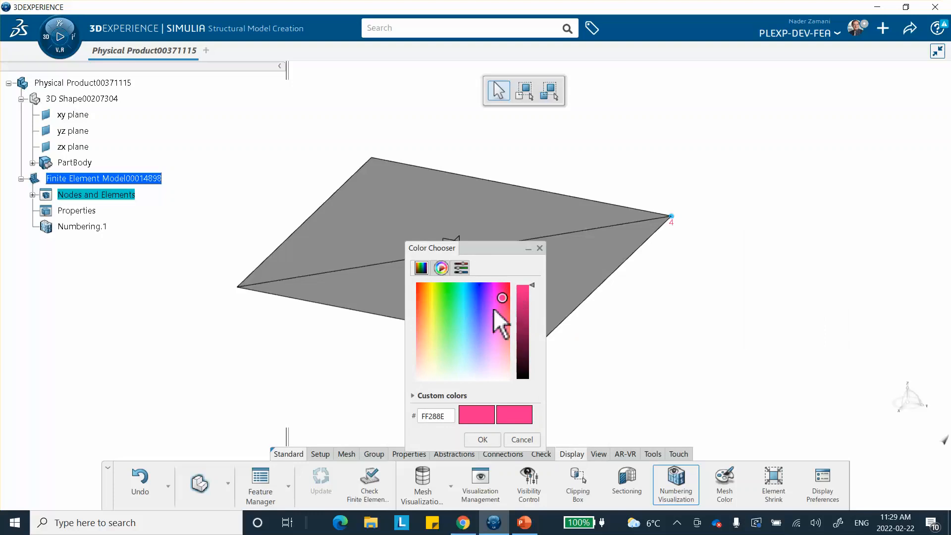
click(442, 285)
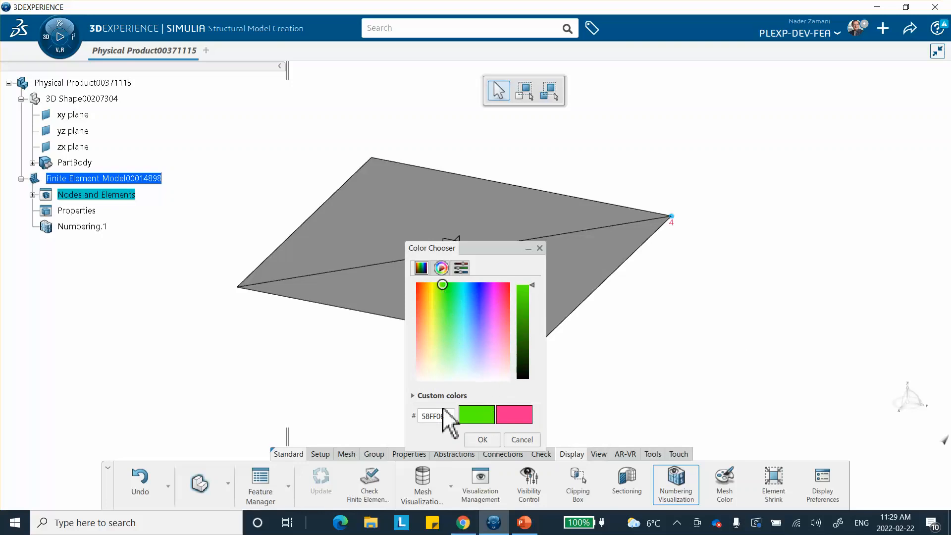
click(483, 440)
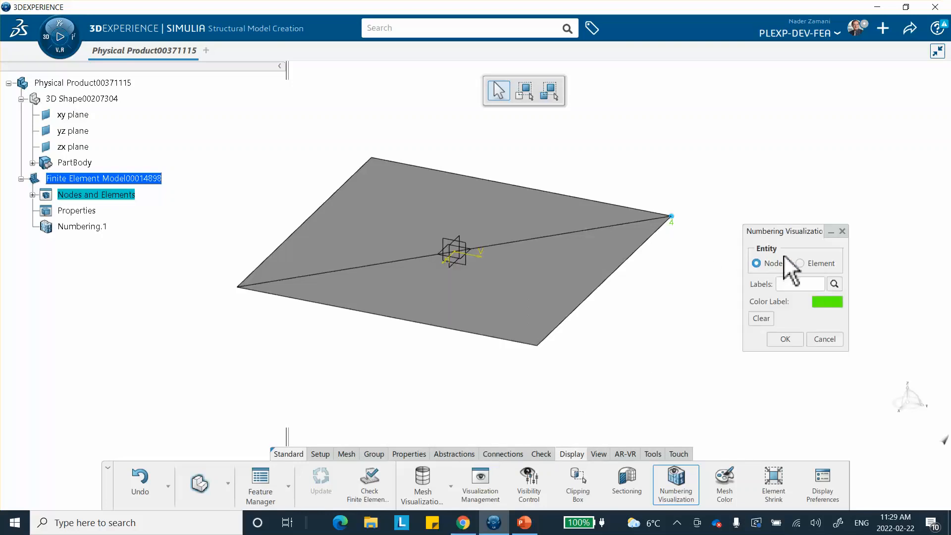
click(827, 301)
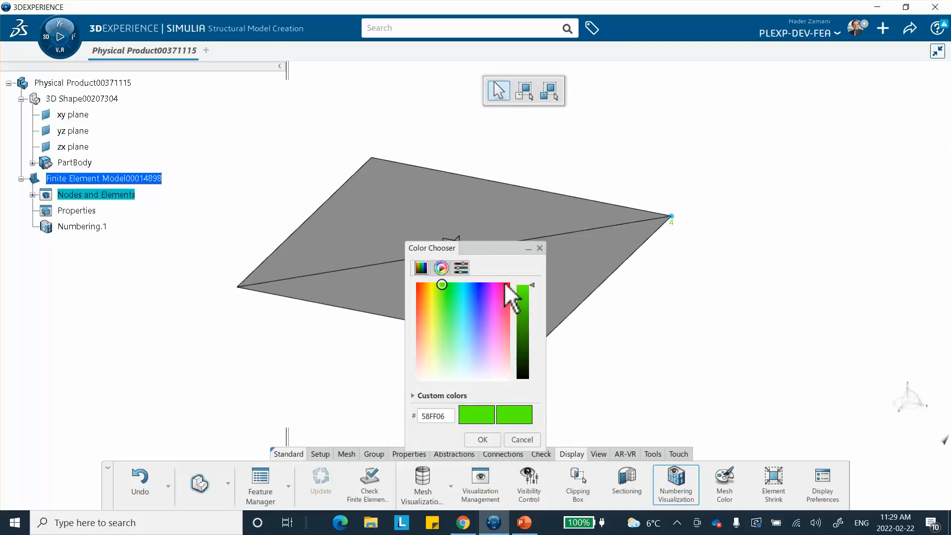
click(509, 284)
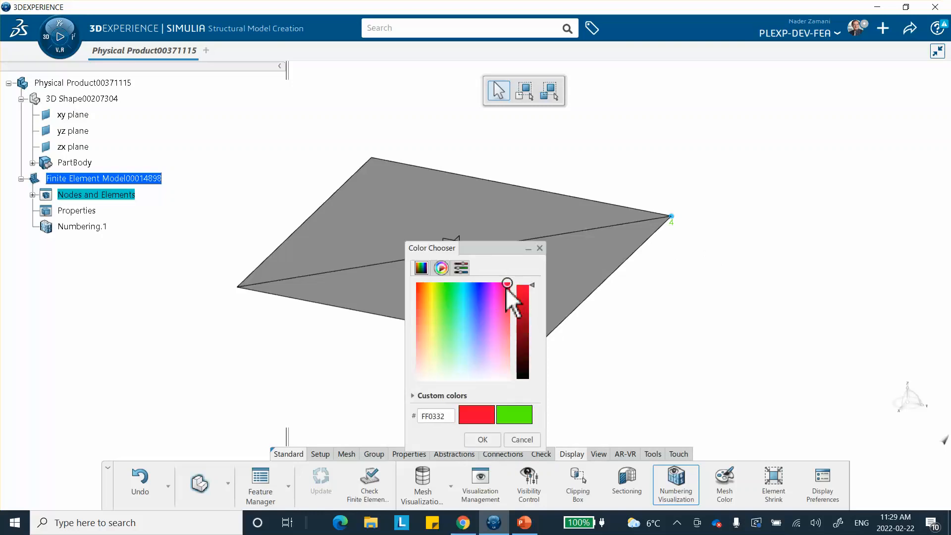
click(483, 440)
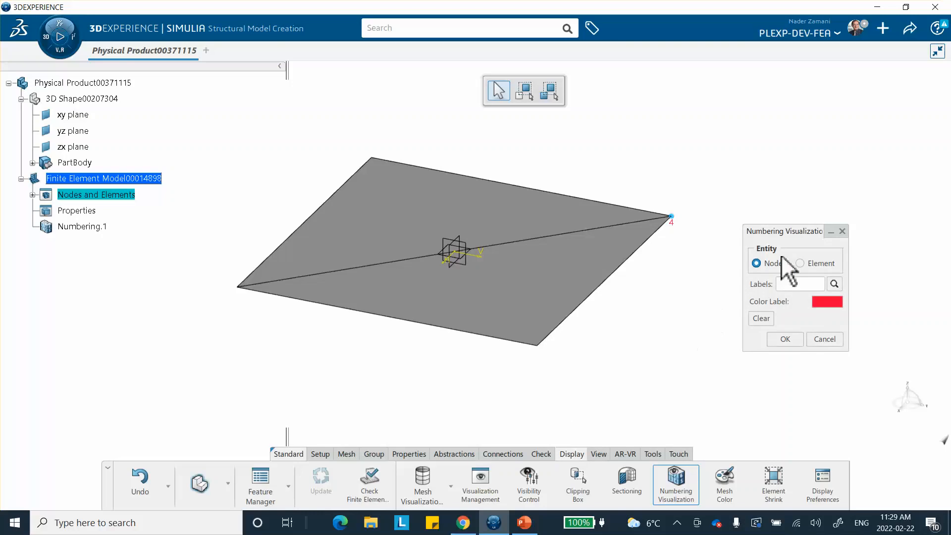
Enter 2-3 in the Labels field to show nodes 2 and 3 at the left and top corners
click(538, 345)
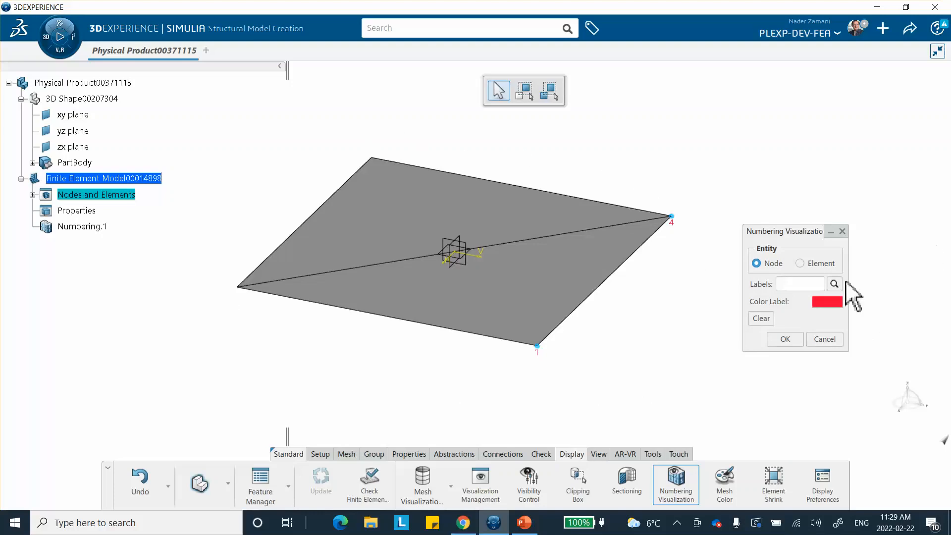
click(756, 319)
click(788, 284)
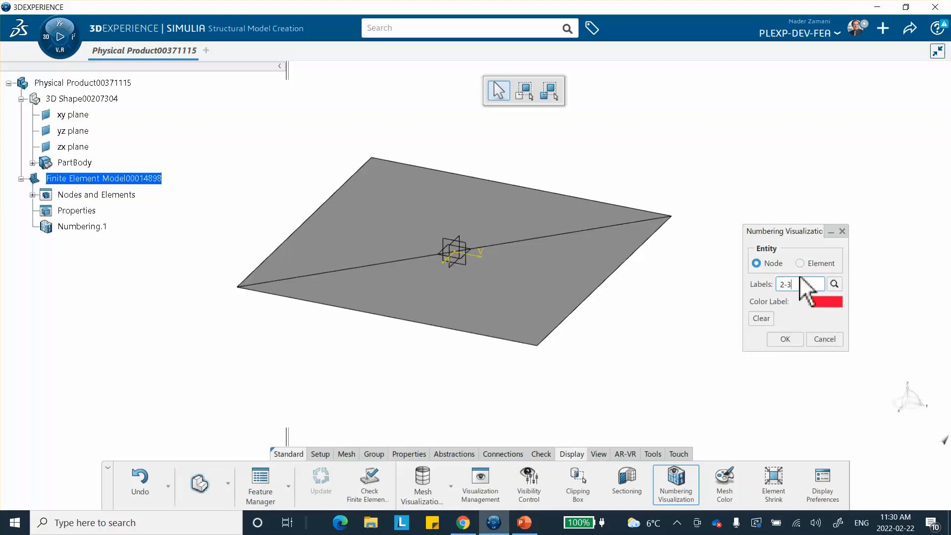
click(835, 284)
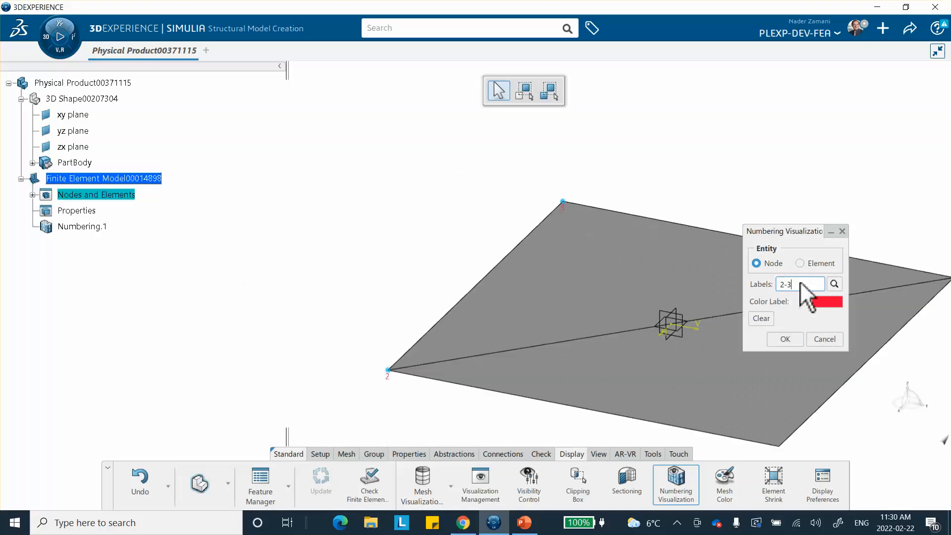
middle_drag(639, 284, 414, 237)
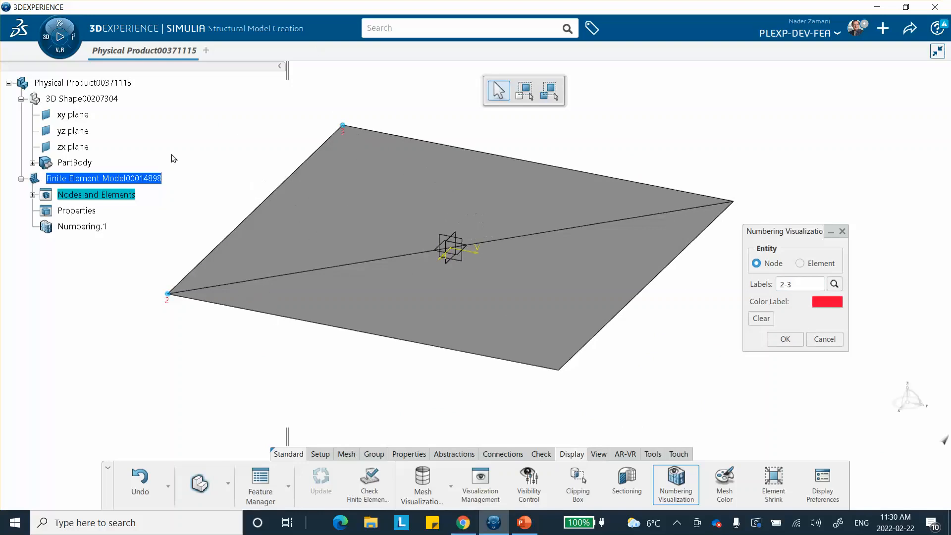
scroll(152, 143, up, 3)
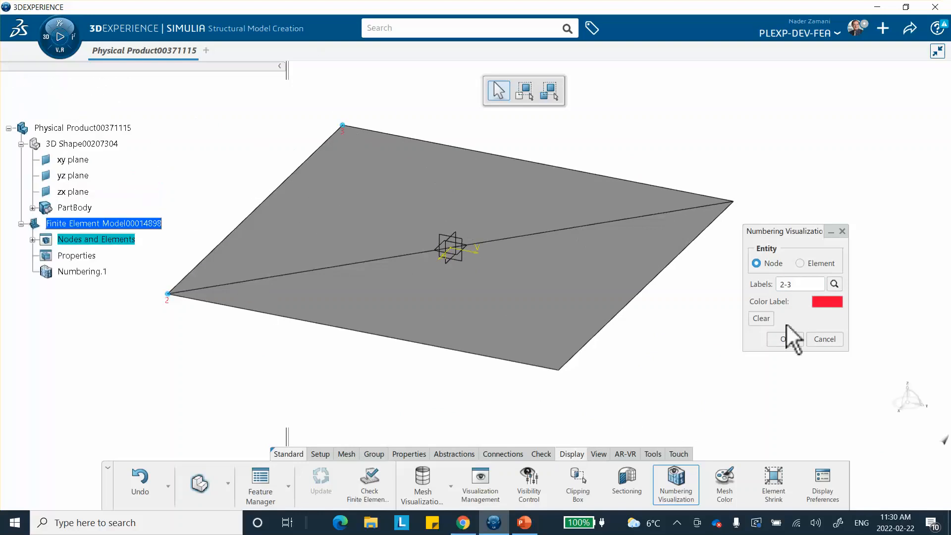
Close the node check, make the product partly transparent in its Graphic properties, and save
click(786, 340)
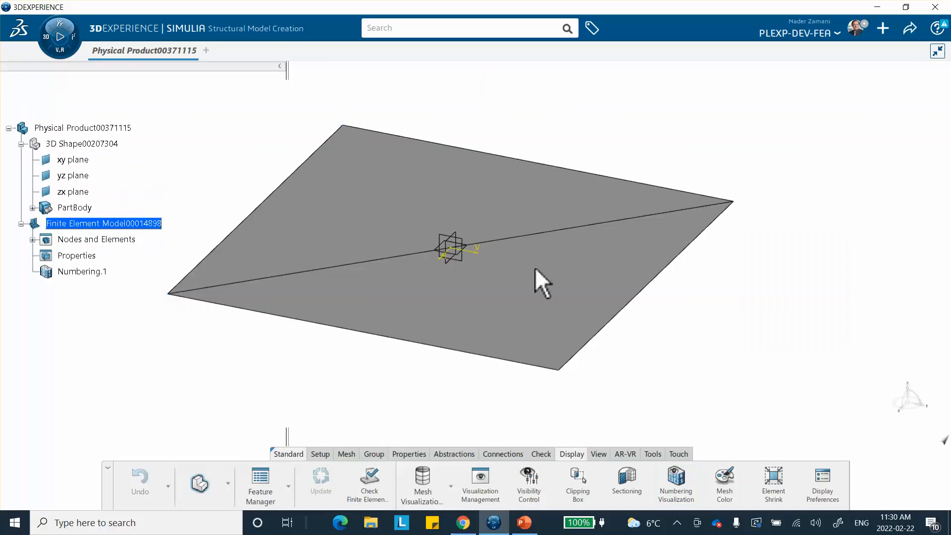
right_click(82, 127)
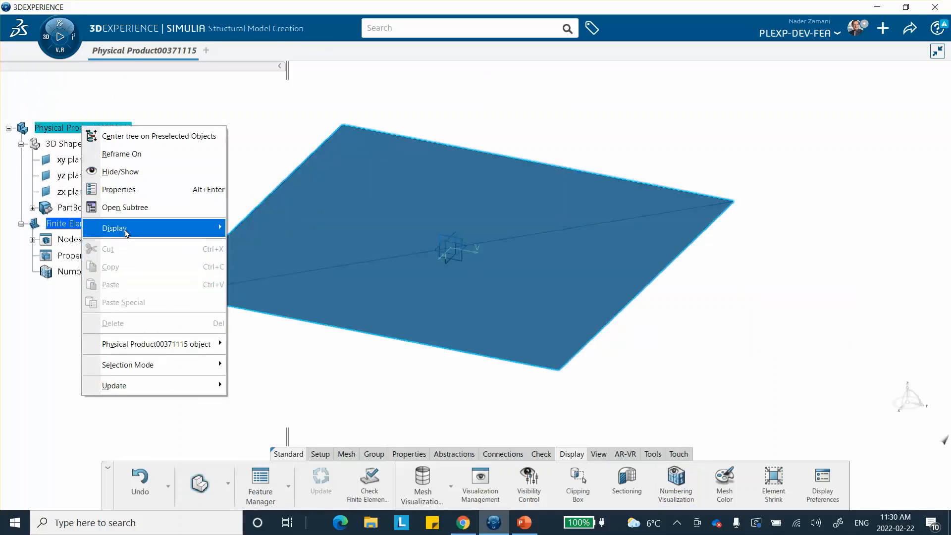
click(127, 190)
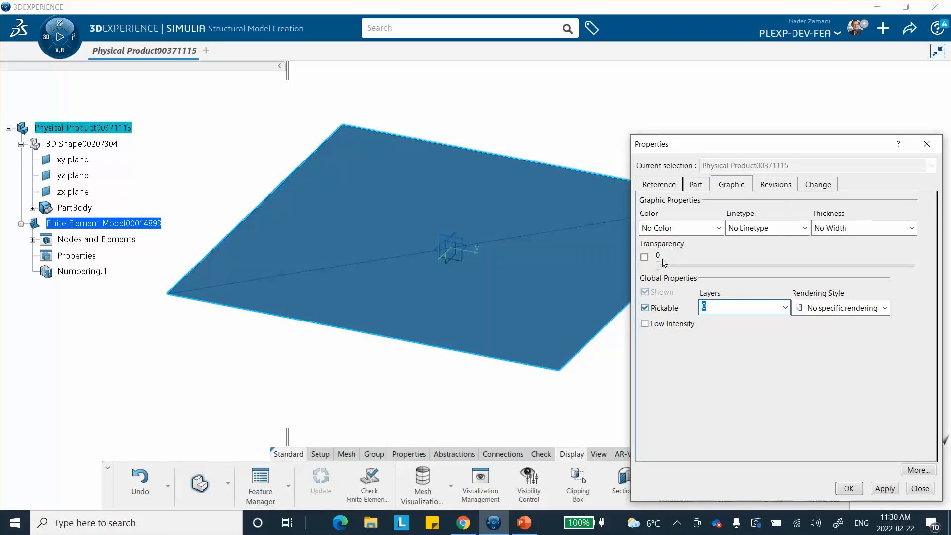
drag(661, 271, 873, 268)
click(847, 488)
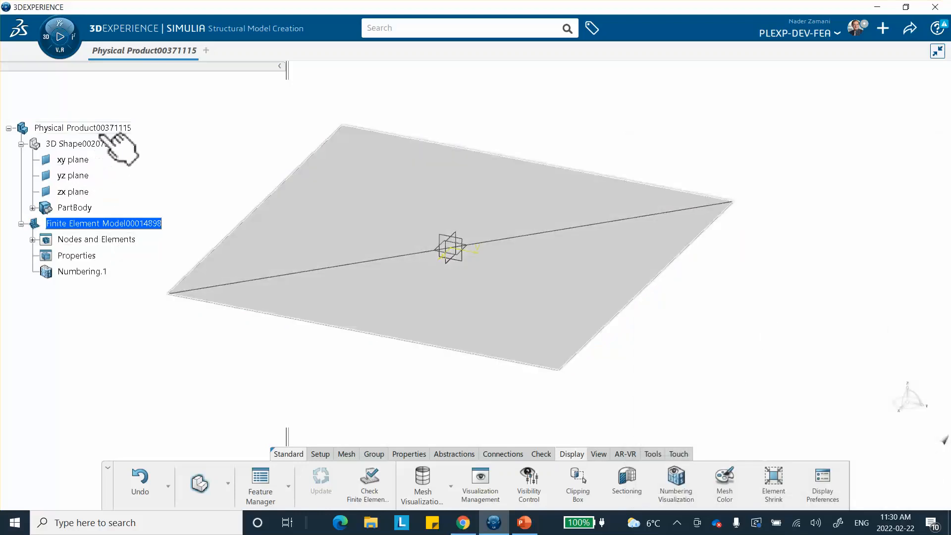
key(ctrl+s)
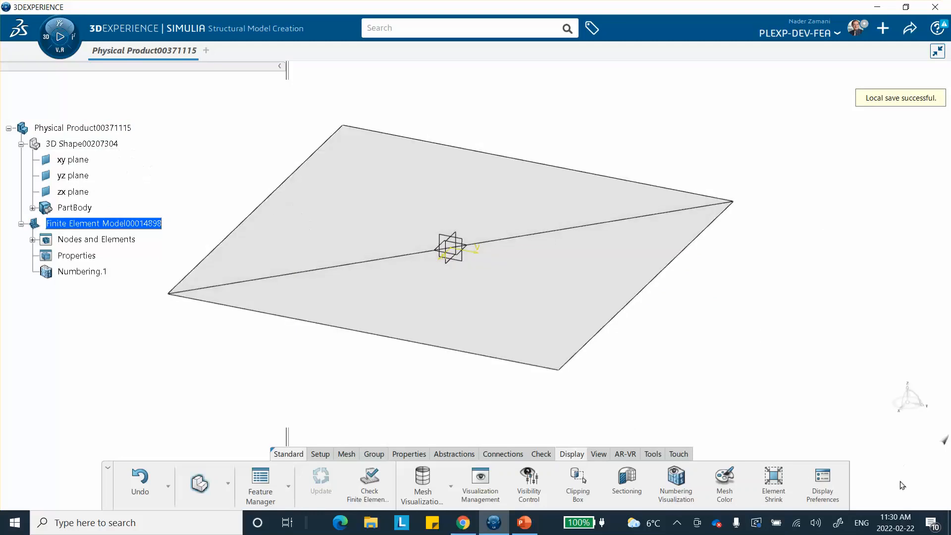
Check the top corner node's number, then close the numbering display without keeping it
click(680, 483)
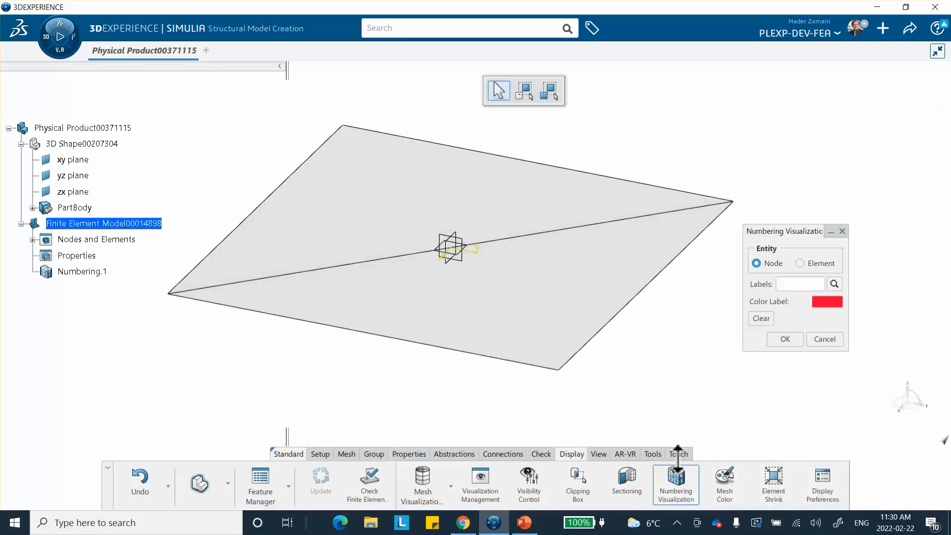
click(347, 147)
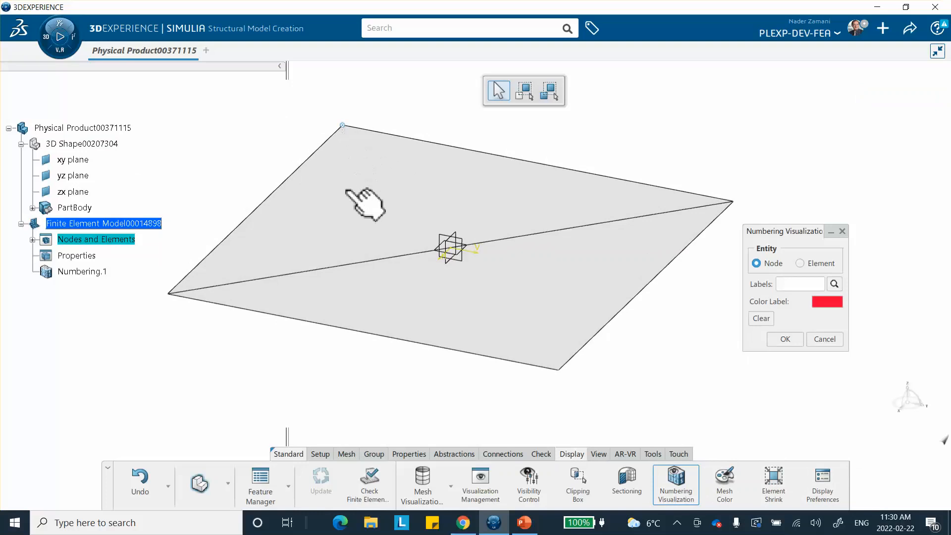
click(826, 333)
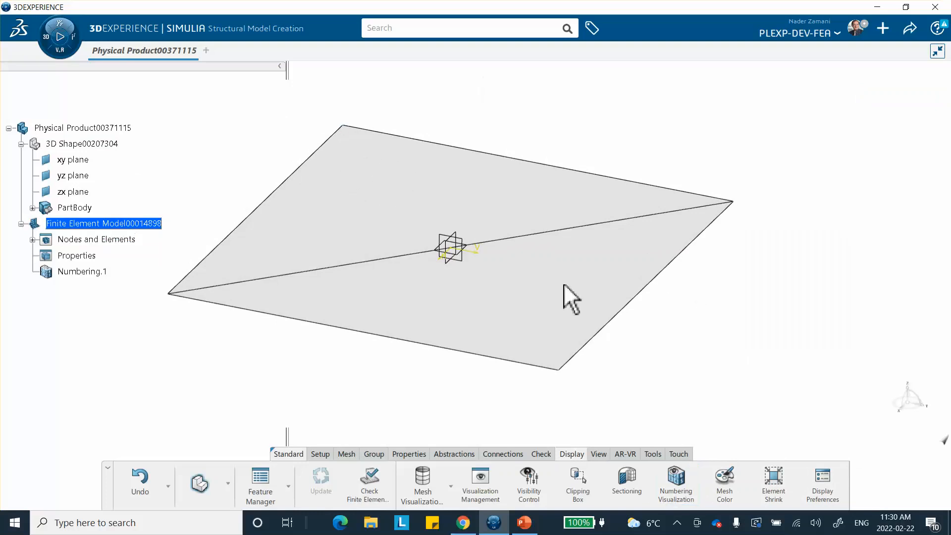
Raise the product's graphic transparency to the maximum 255
right_click(114, 140)
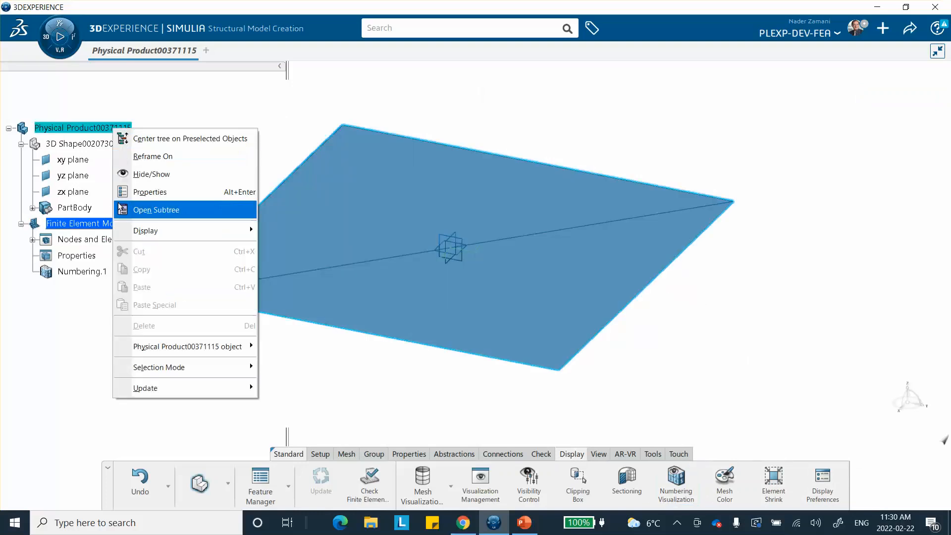
click(145, 193)
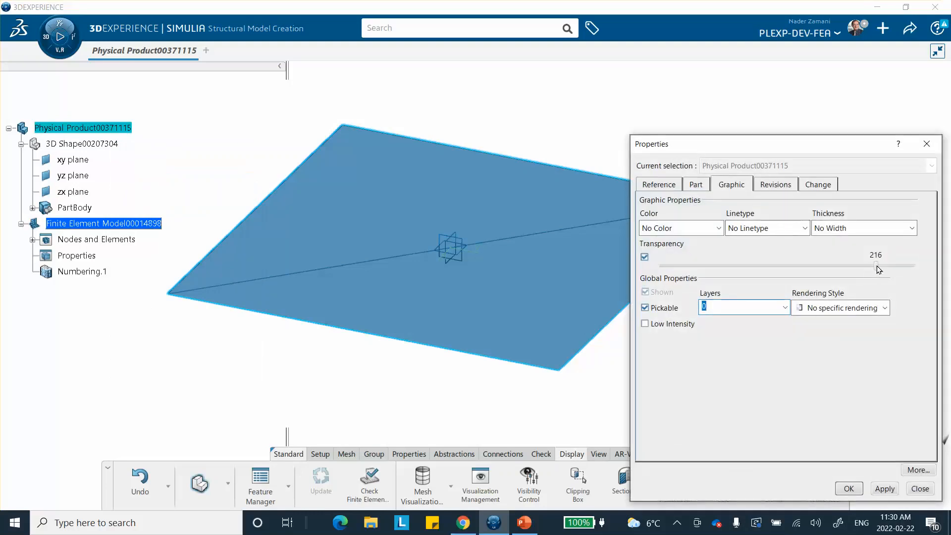
drag(878, 269, 916, 266)
click(850, 495)
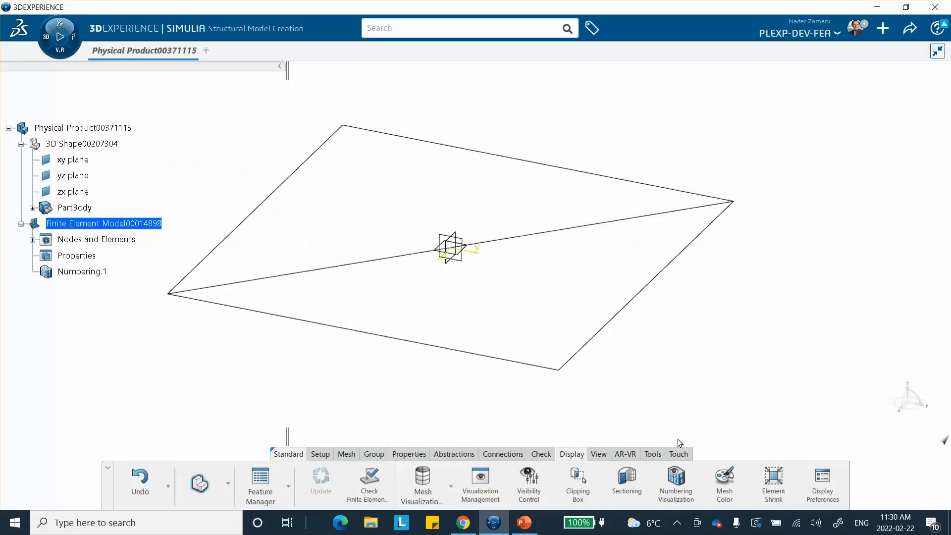
Show element numbering with node numbers, labelling the lower triangle element 2 with nodes 1, 2, 4
click(682, 481)
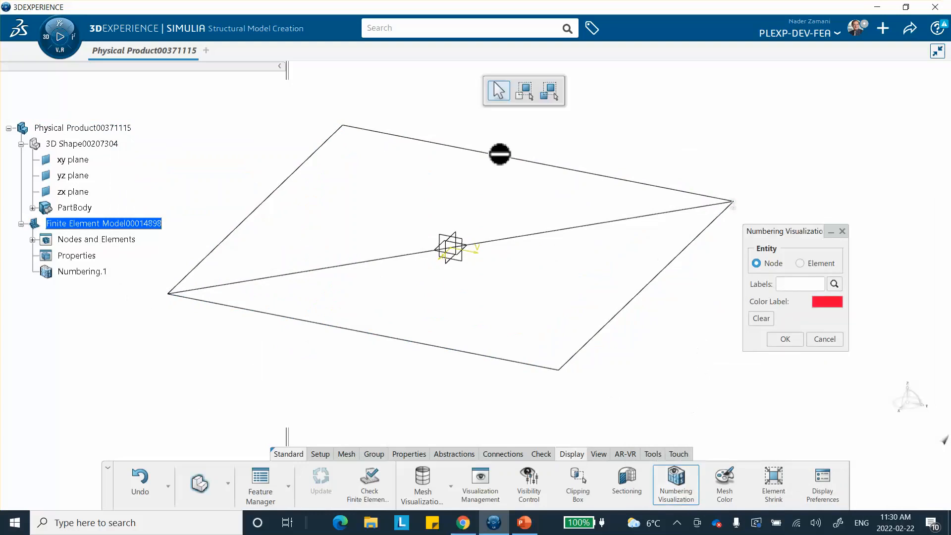
click(343, 127)
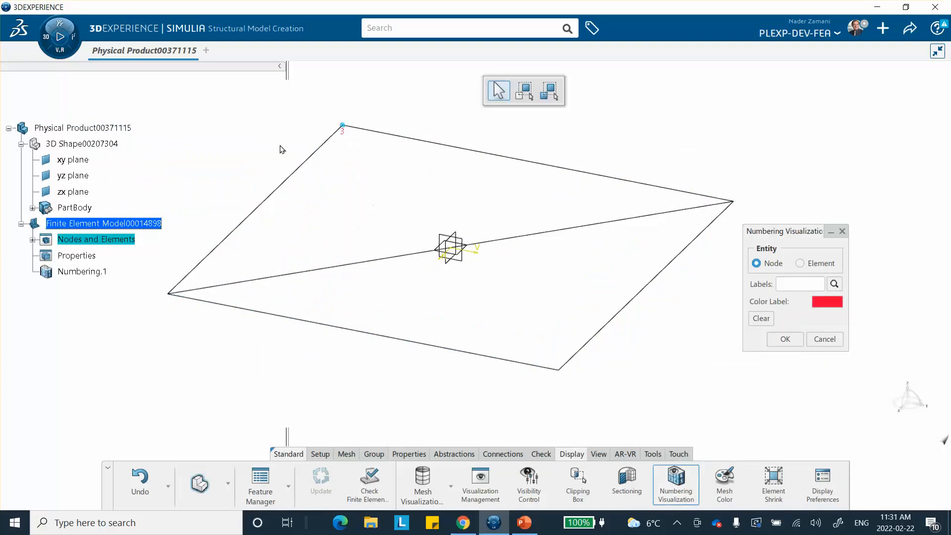
mouse_move(305, 155)
middle_down()
mouse_move(323, 158)
mouse_move(308, 149)
middle_up()
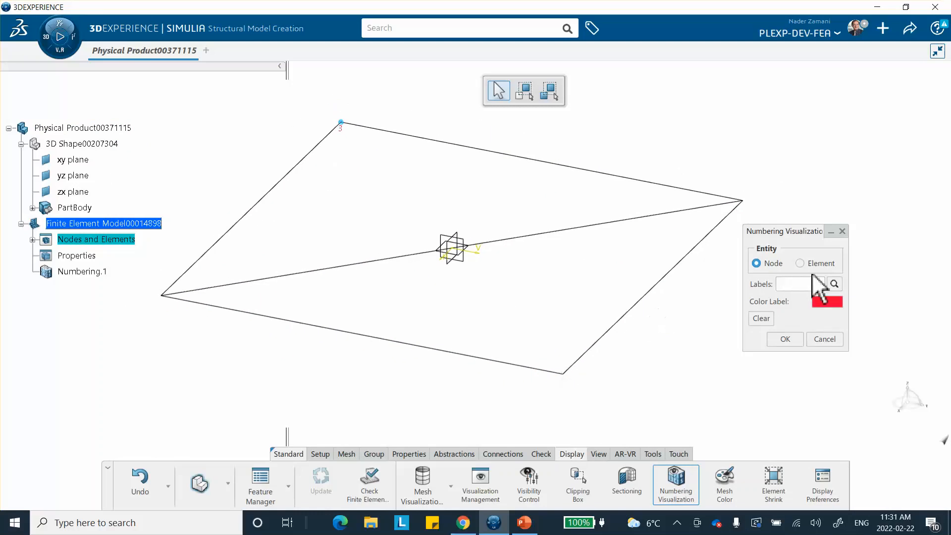
click(800, 264)
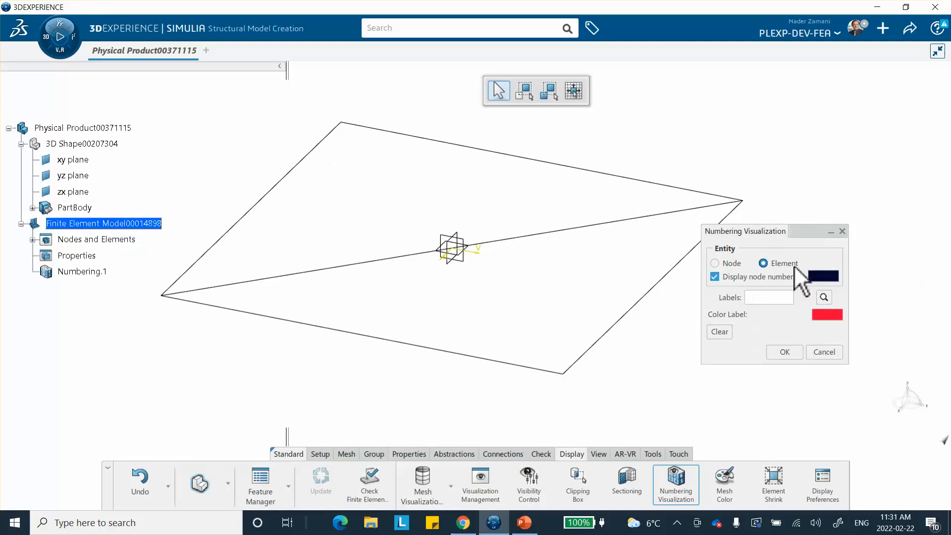
drag(796, 232, 835, 225)
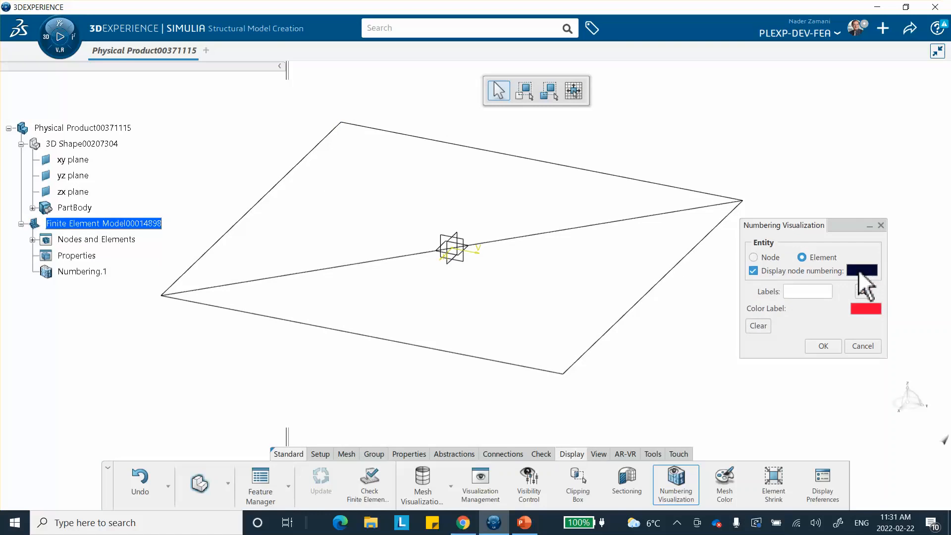
click(592, 347)
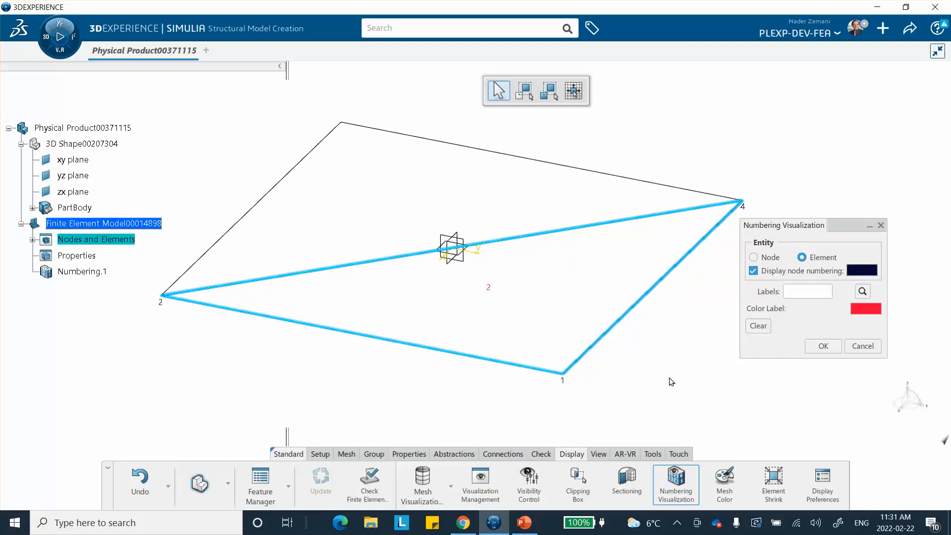
middle_drag(535, 211, 544, 255)
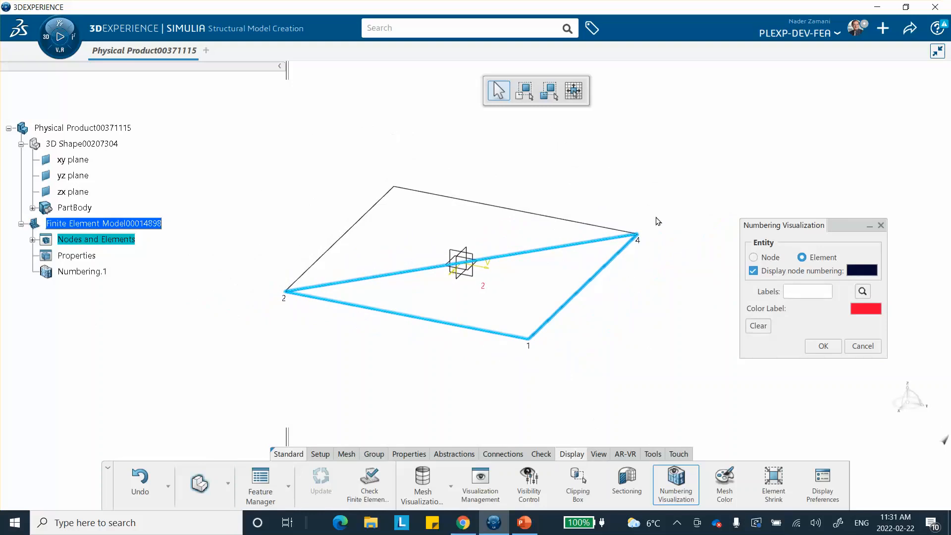
Draw a polygon trap around the mesh, then cancel it with Escape
click(525, 88)
click(258, 141)
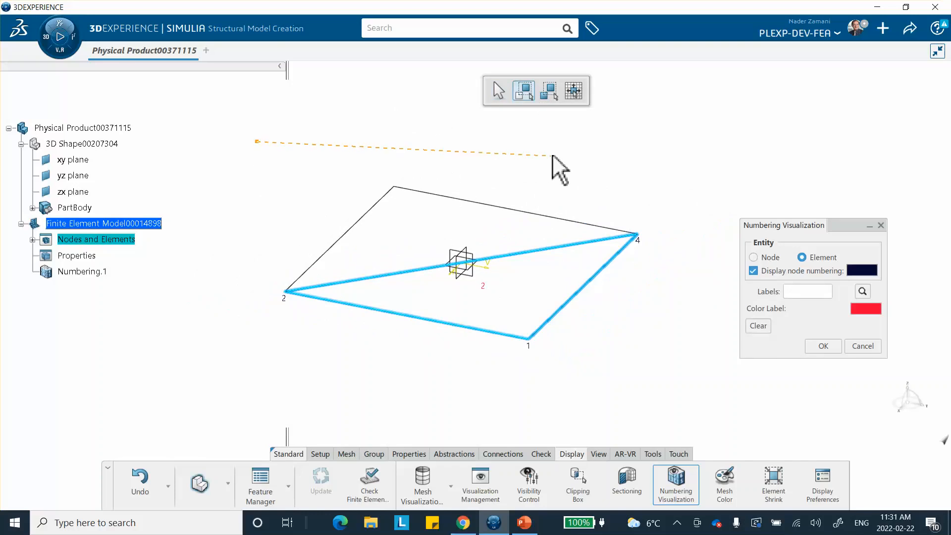
click(551, 156)
click(431, 367)
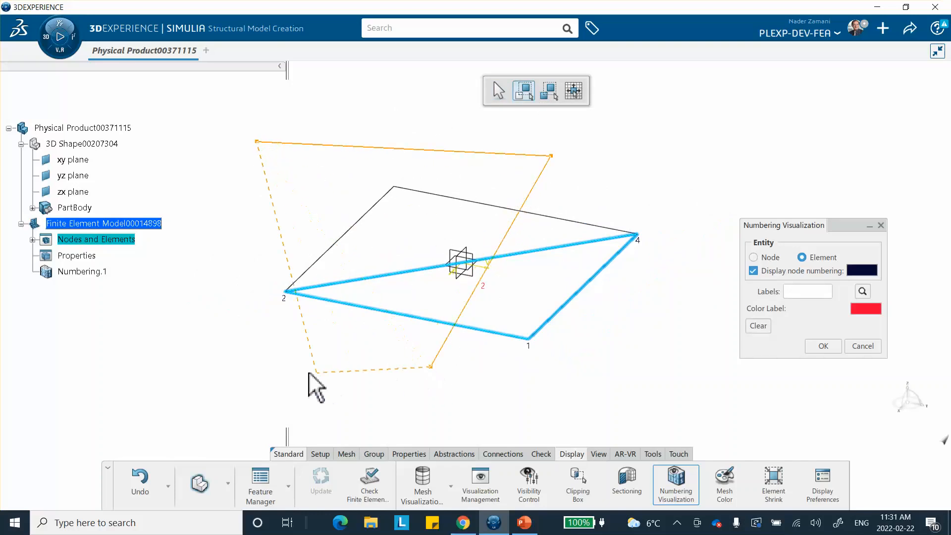
click(212, 380)
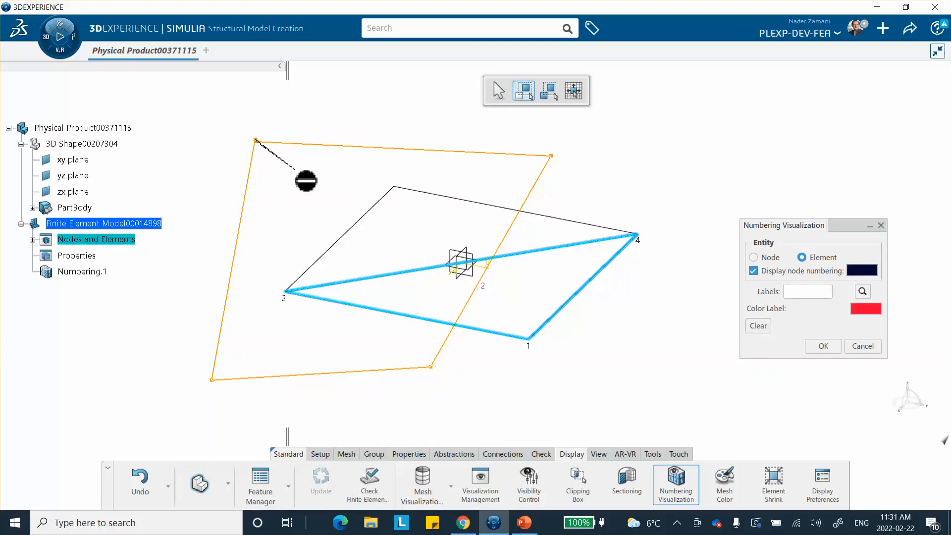
key(Escape)
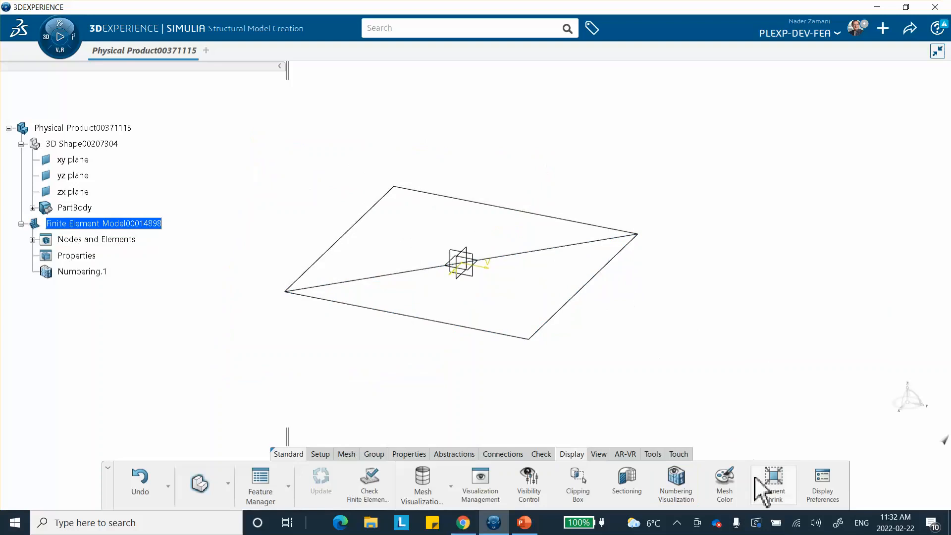
Trap-select both triangles in Element numbering to show elements 1–2 and nodes 1–4, then close
click(670, 478)
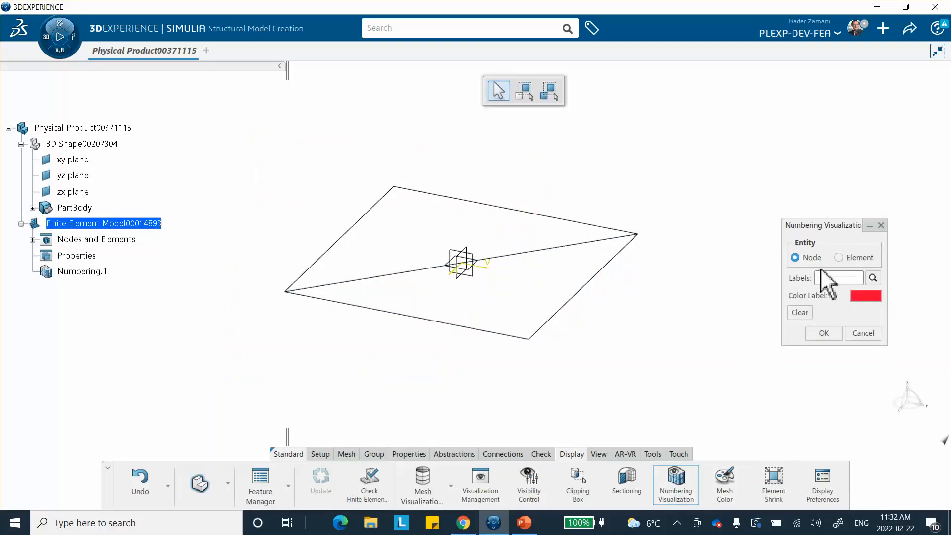
click(848, 258)
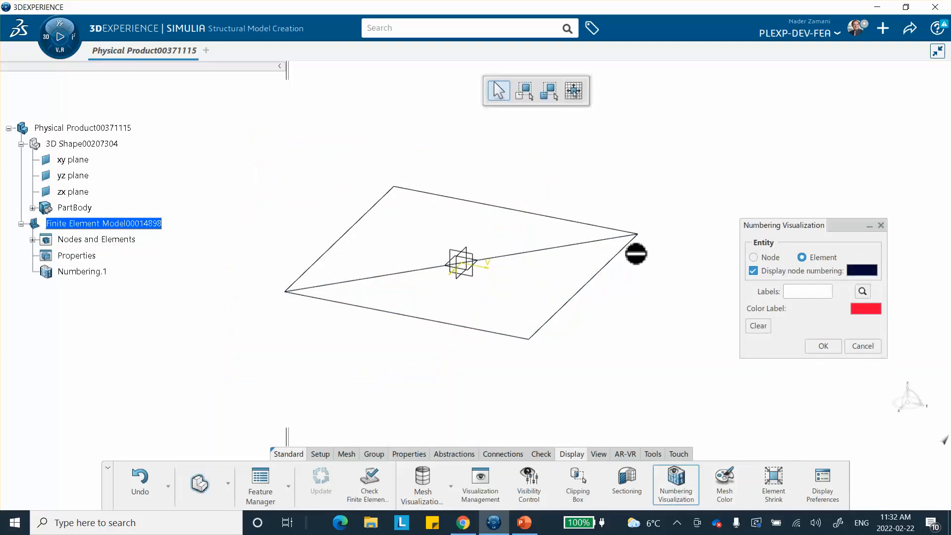
click(549, 91)
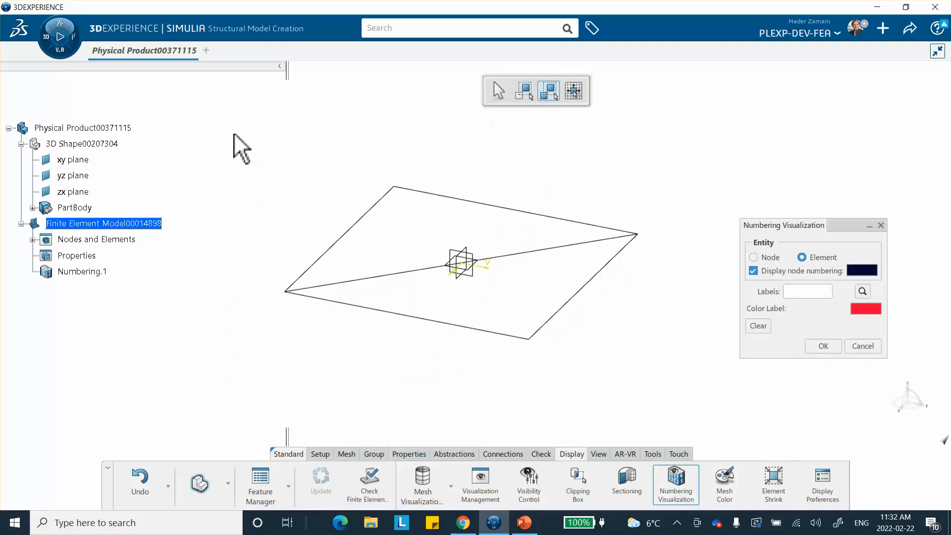
drag(223, 132, 356, 147)
click(536, 145)
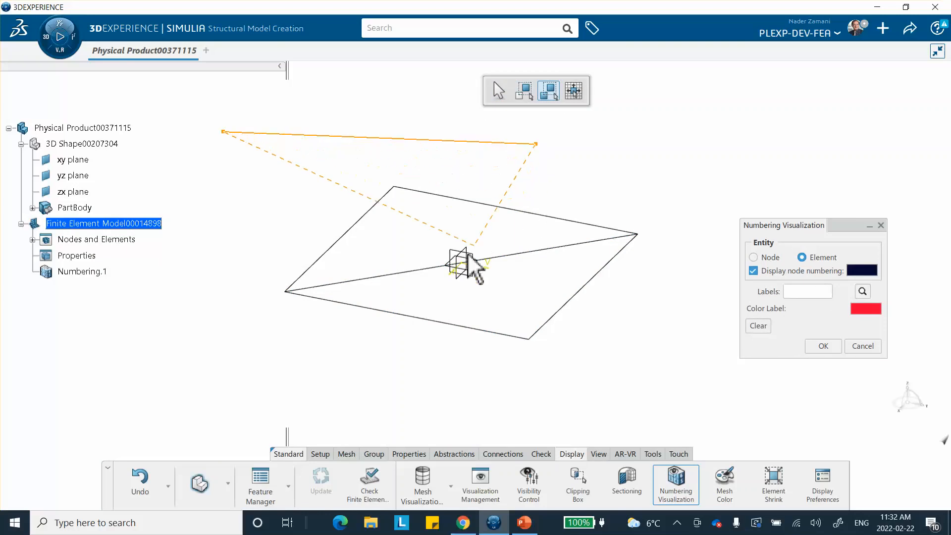
click(380, 379)
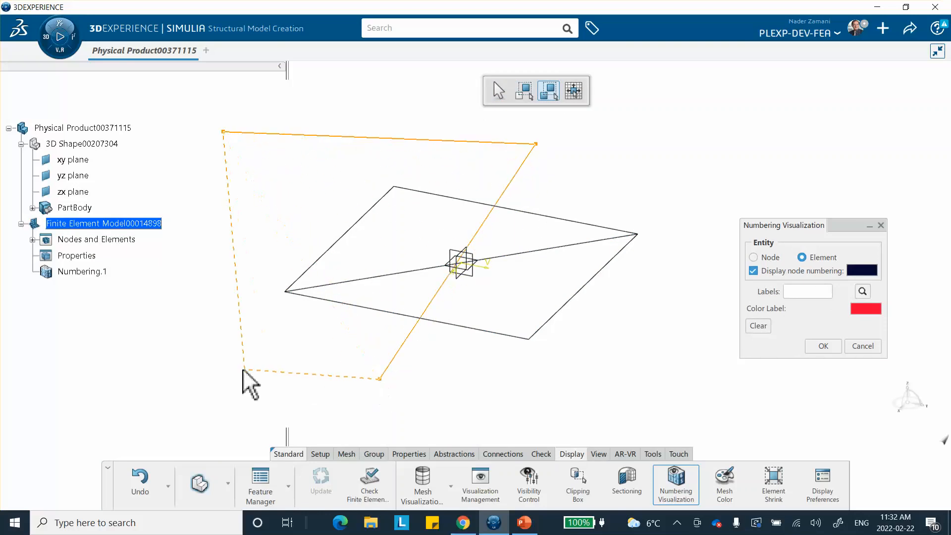
double_click(219, 372)
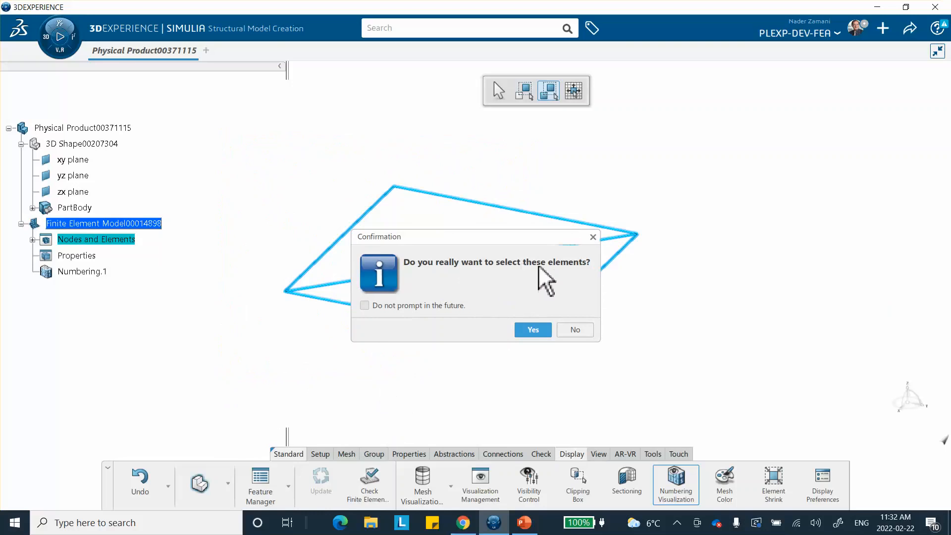
click(532, 330)
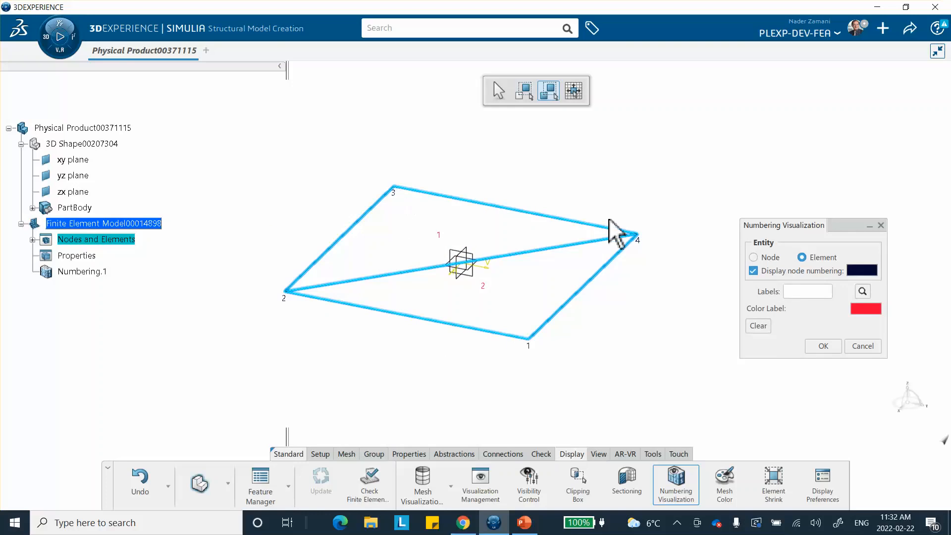
click(823, 346)
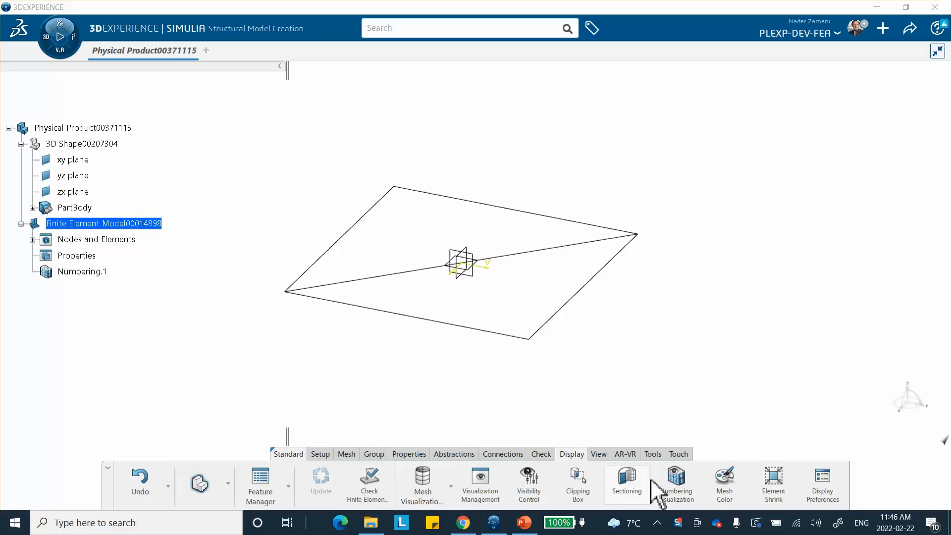
Switch the action bar to the Mesh tab
click(347, 454)
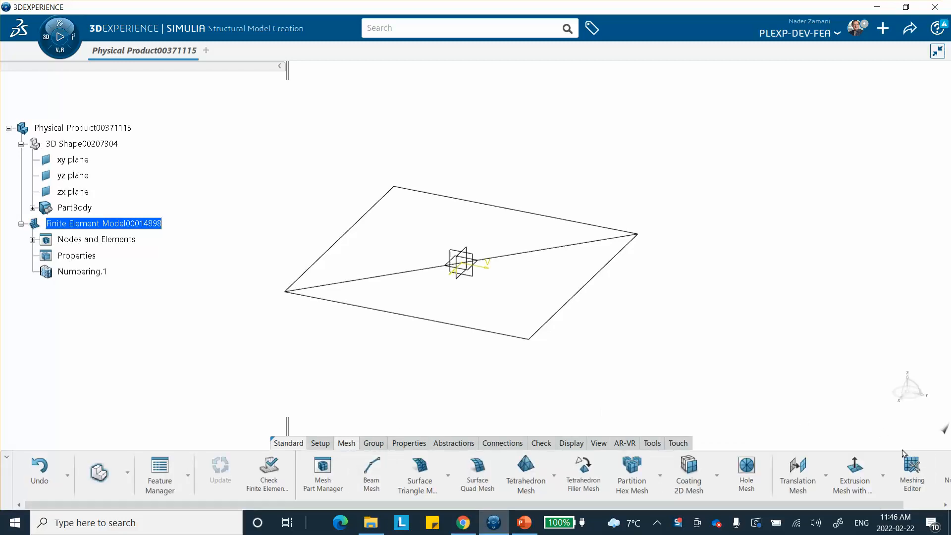
Set the mesh's global node numbering range to 50–60
click(946, 505)
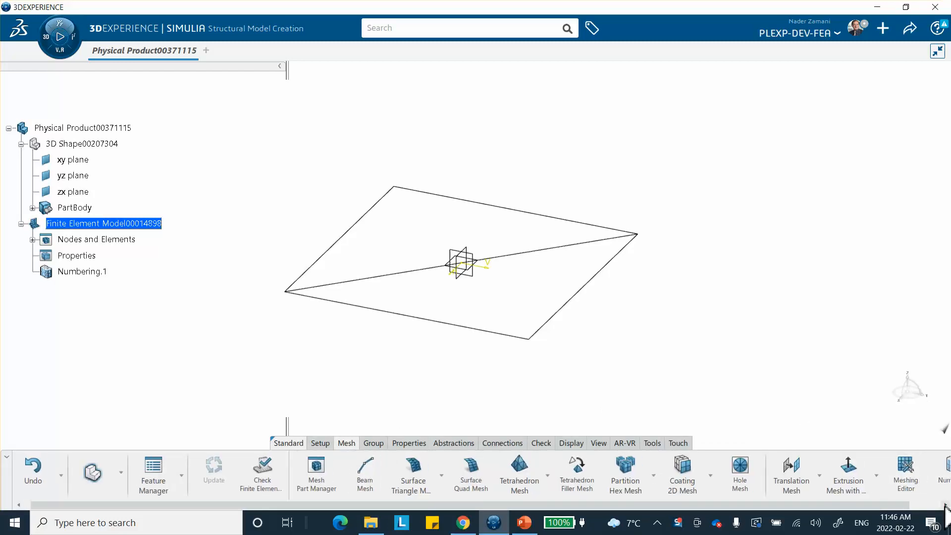
click(946, 505)
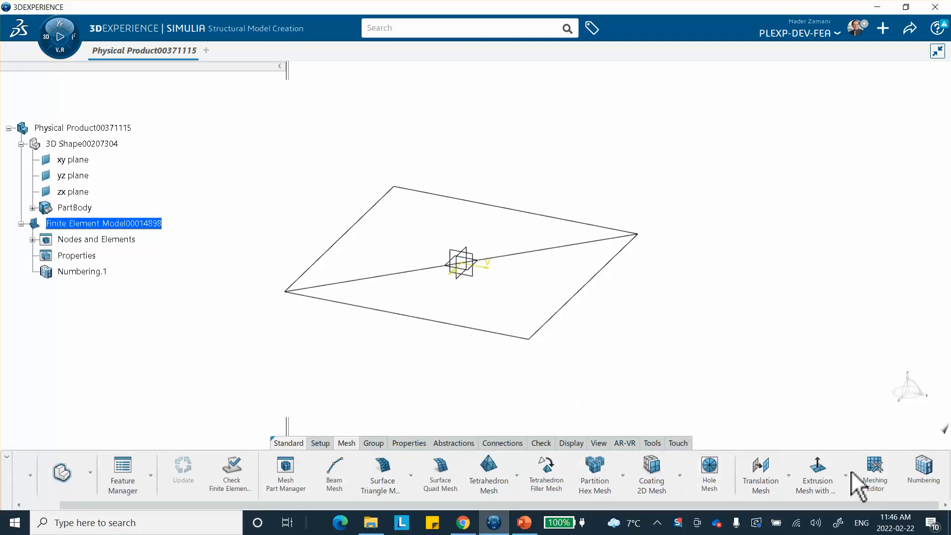
click(922, 478)
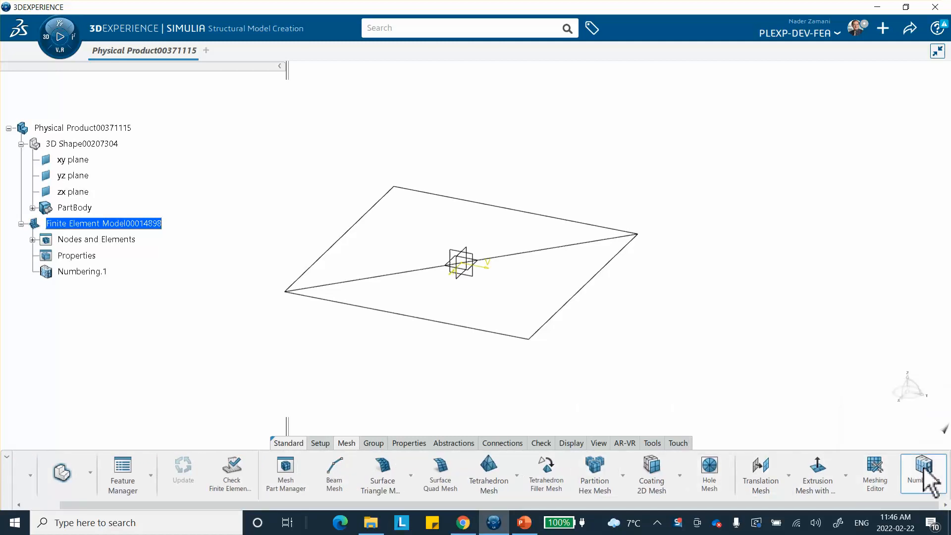
drag(827, 226, 773, 135)
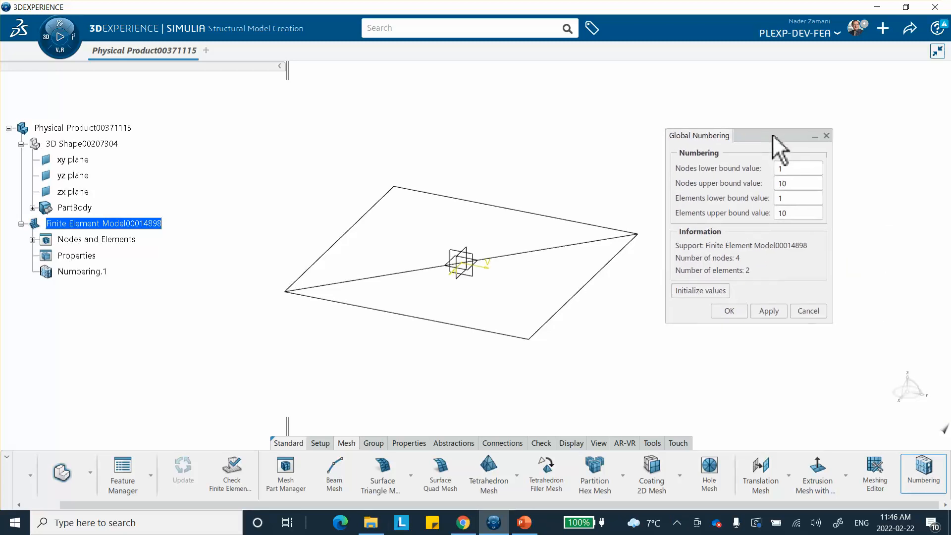
double_click(788, 169)
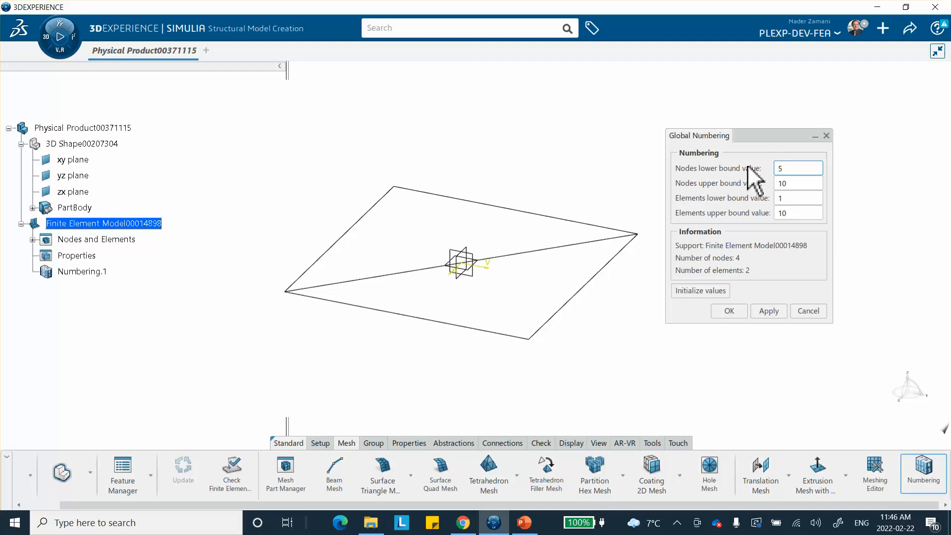
text(5)
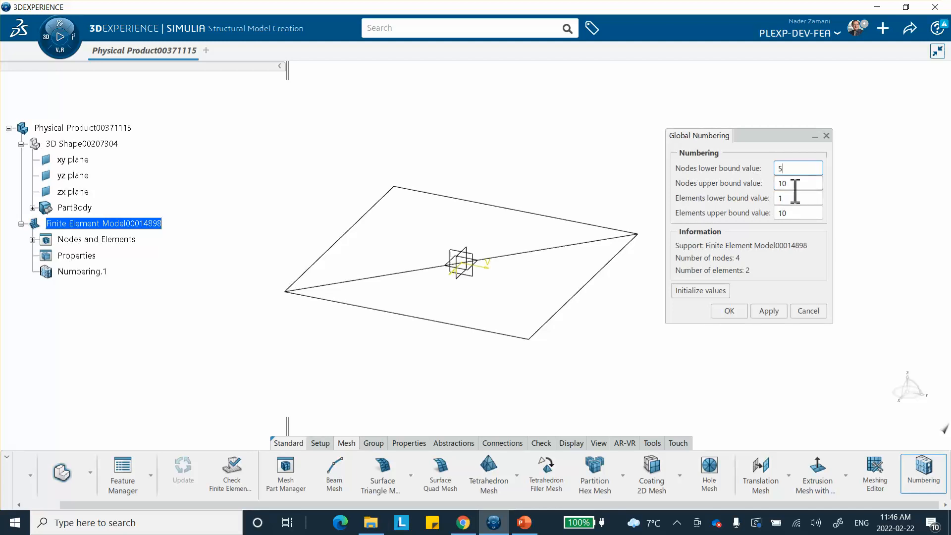
text(0)
key(Tab)
text(60)
Set the element numbering range to 1000–1010, then apply and confirm the numbering
key(Tab)
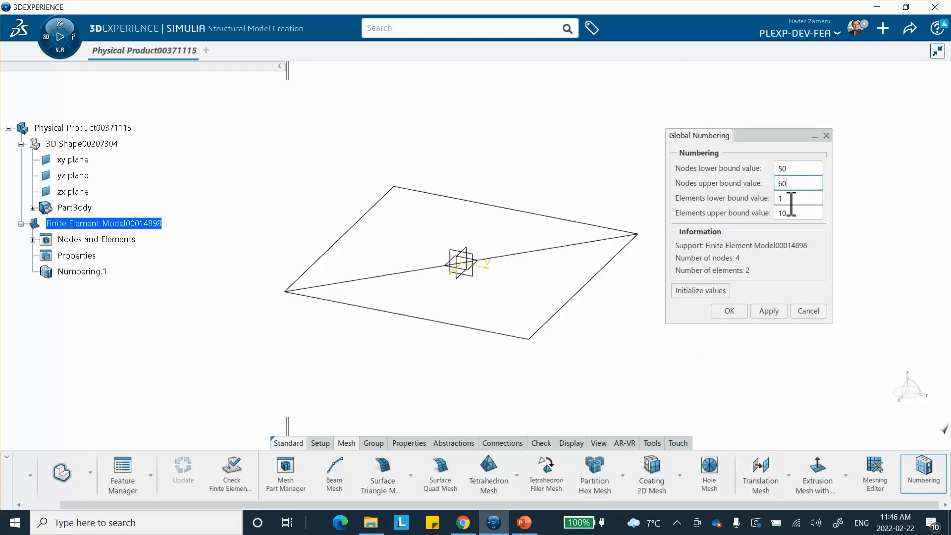
text(10)
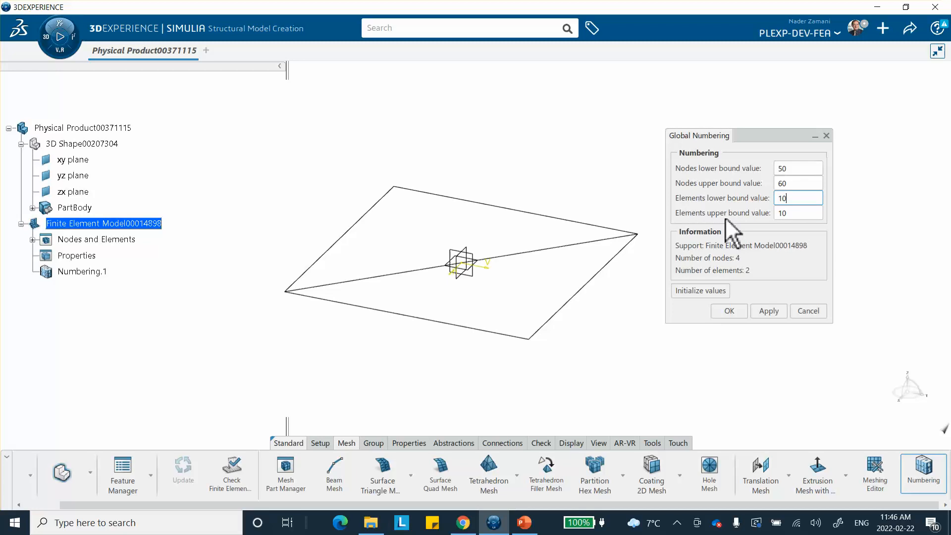
text(00)
key(Tab)
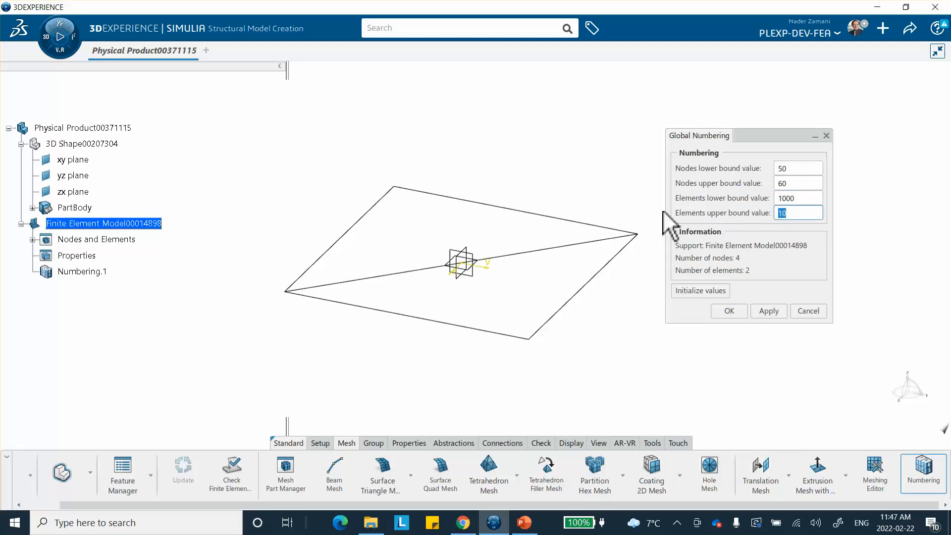
text(10)
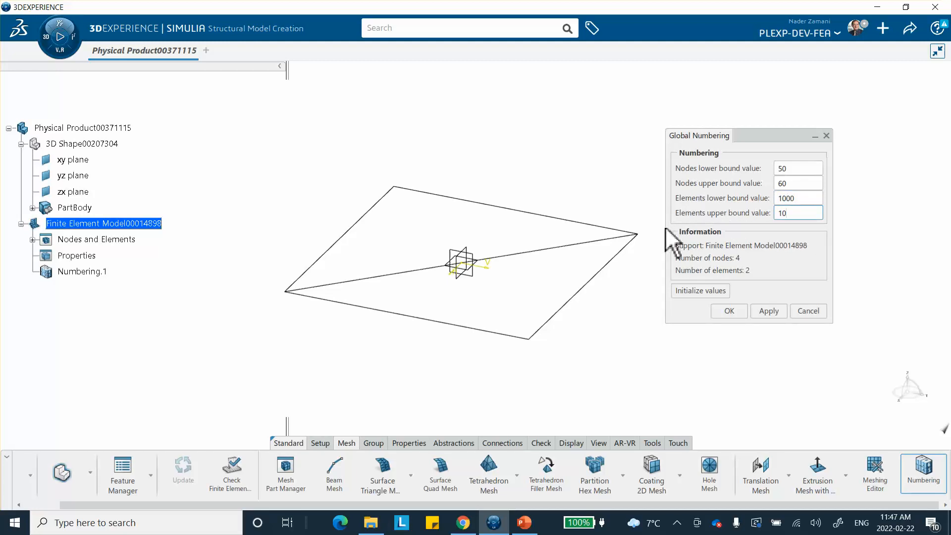
text(10)
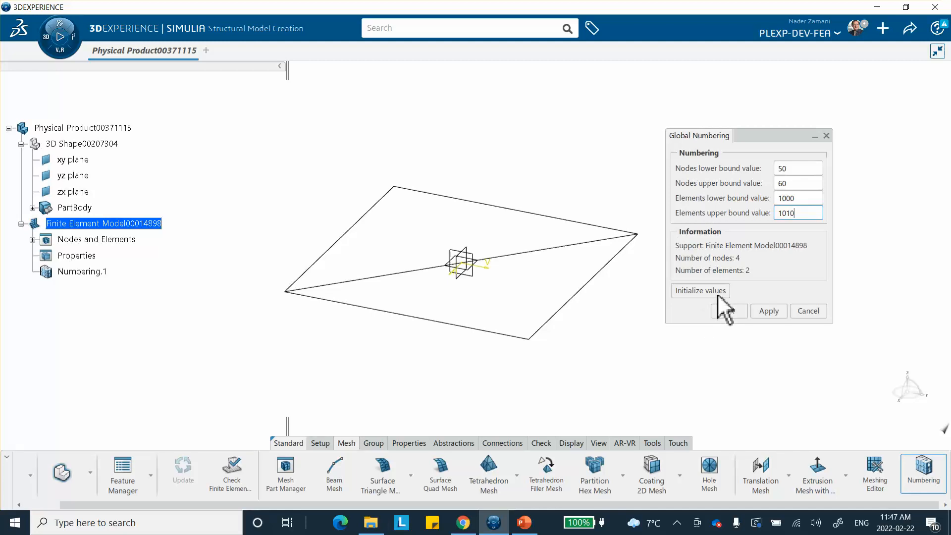
click(765, 311)
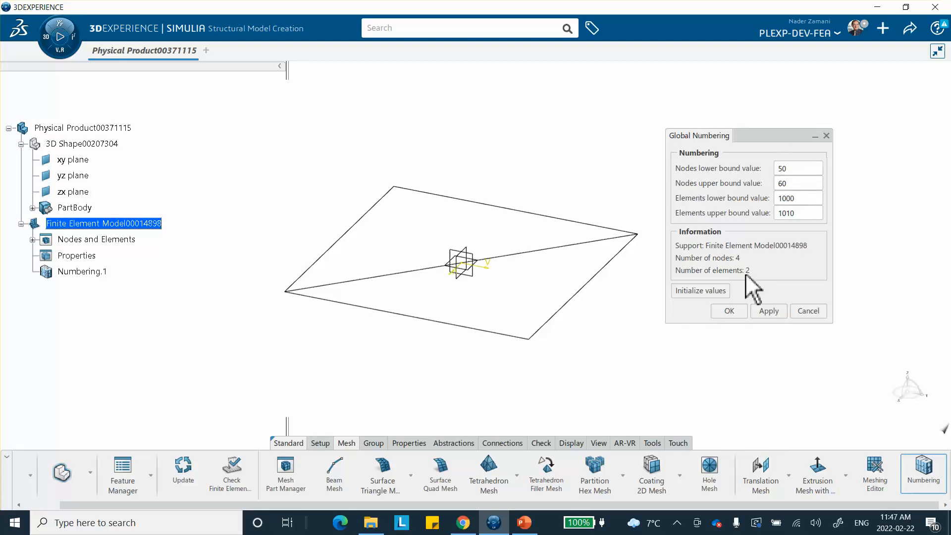
click(733, 308)
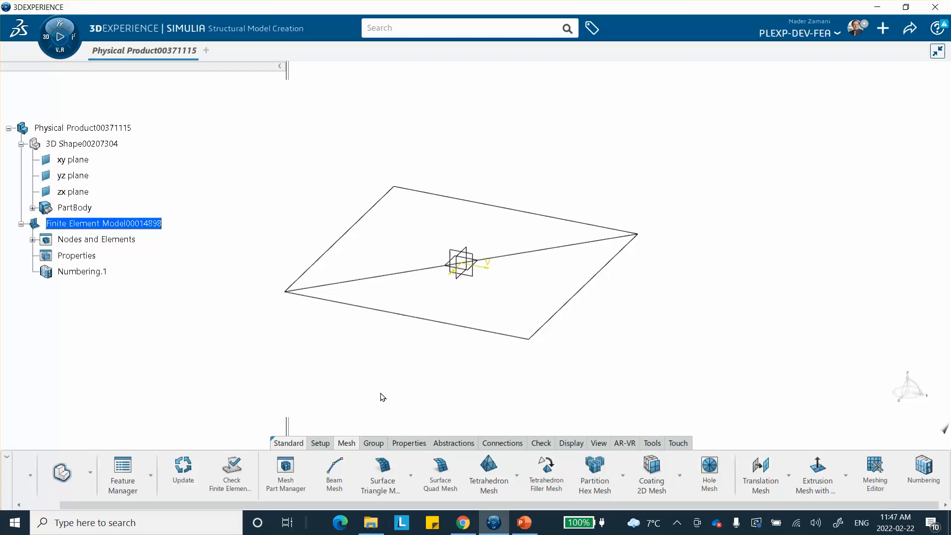
Dismiss the out-of-date numbering warning from Numbering Visualization and update the model
click(570, 443)
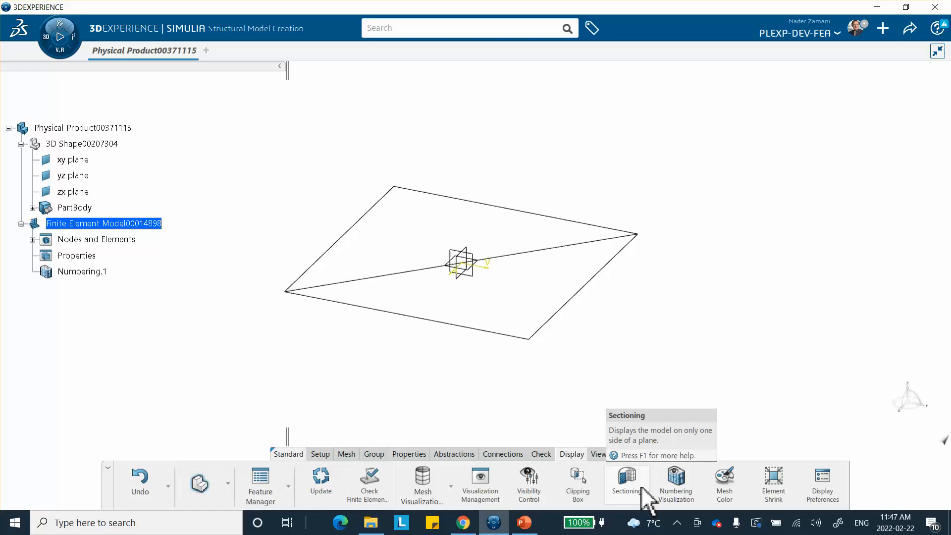
click(678, 480)
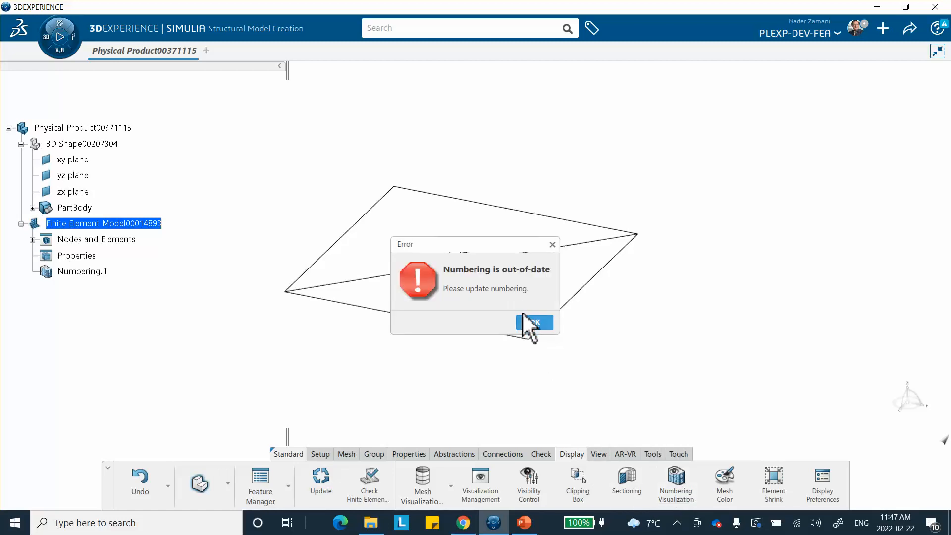
click(534, 321)
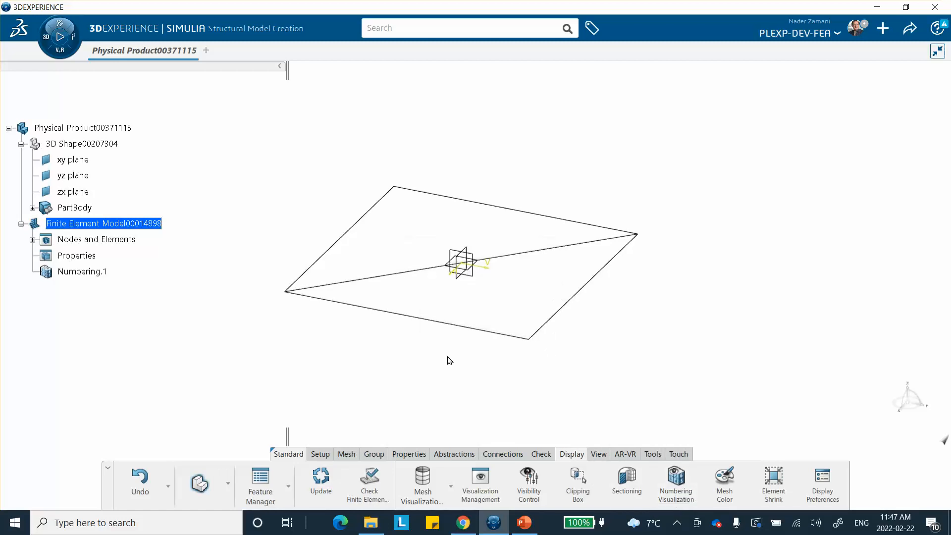
click(321, 478)
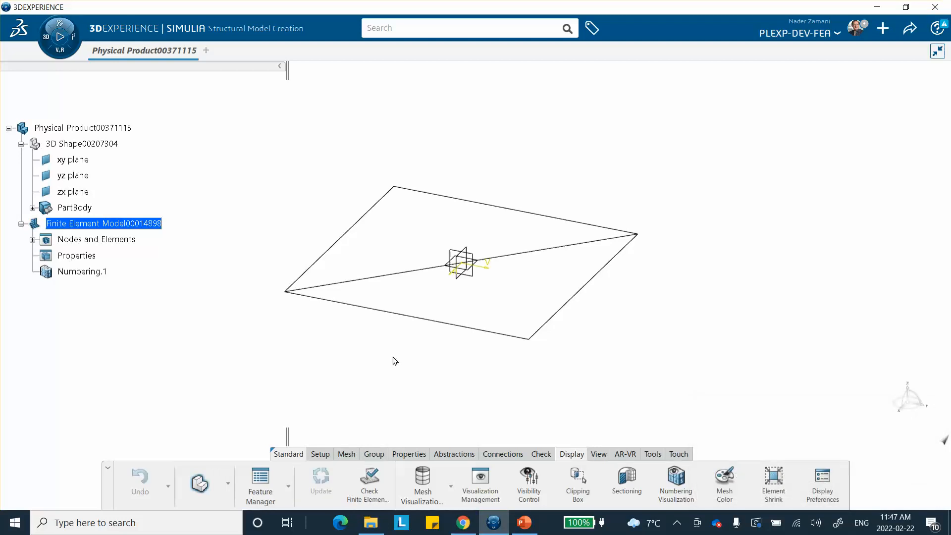
Zoom in and display the triangles' element labels 1000 and 1001, moving the options dialog aside
click(681, 483)
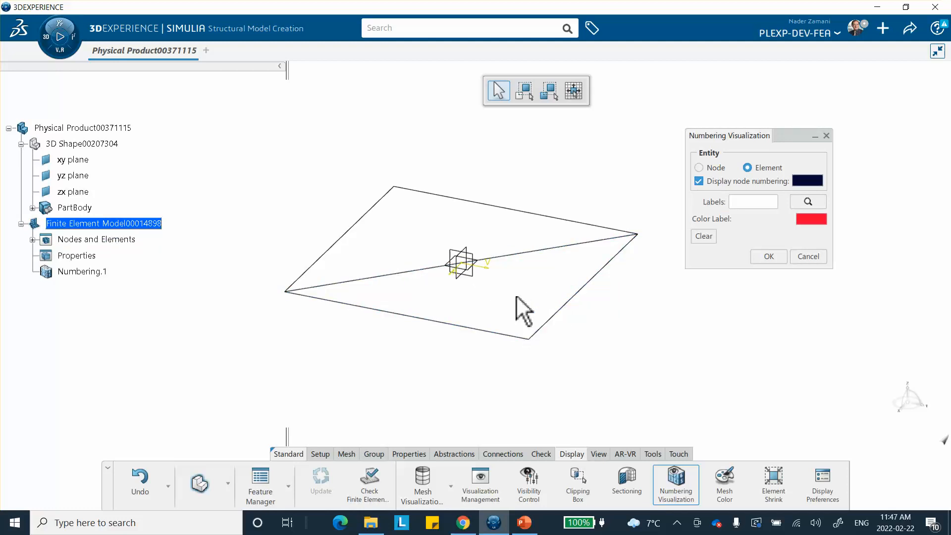
ctrl+middle_drag(517, 301, 515, 246)
ctrl+middle_drag(522, 317, 548, 340)
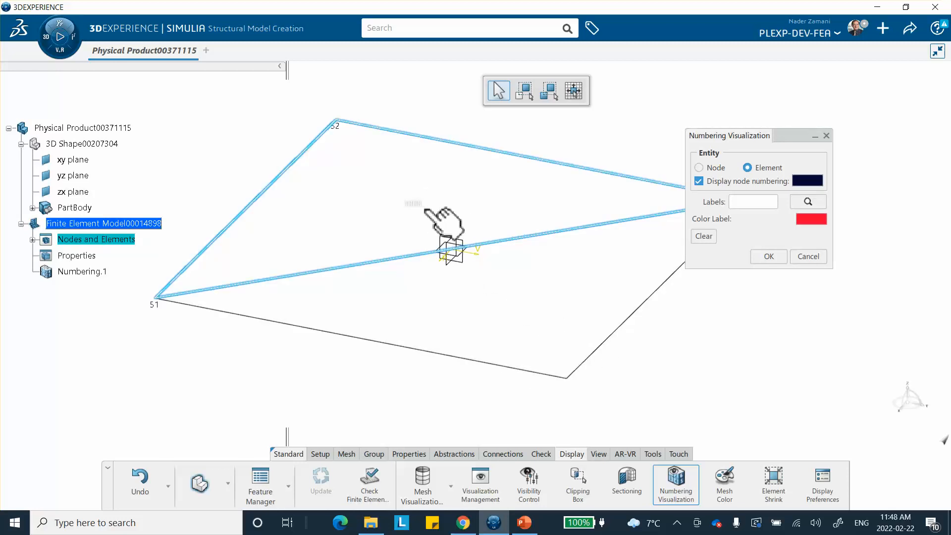
click(449, 251)
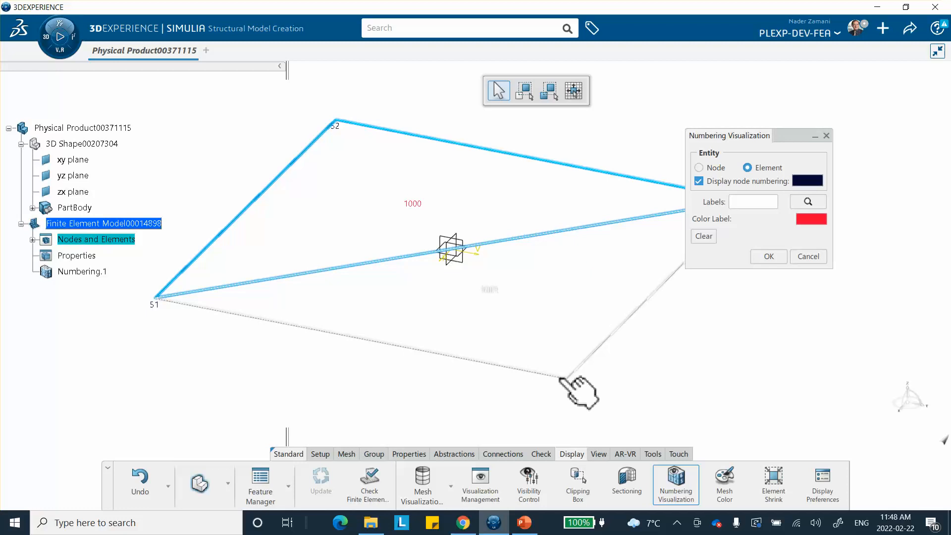
click(566, 389)
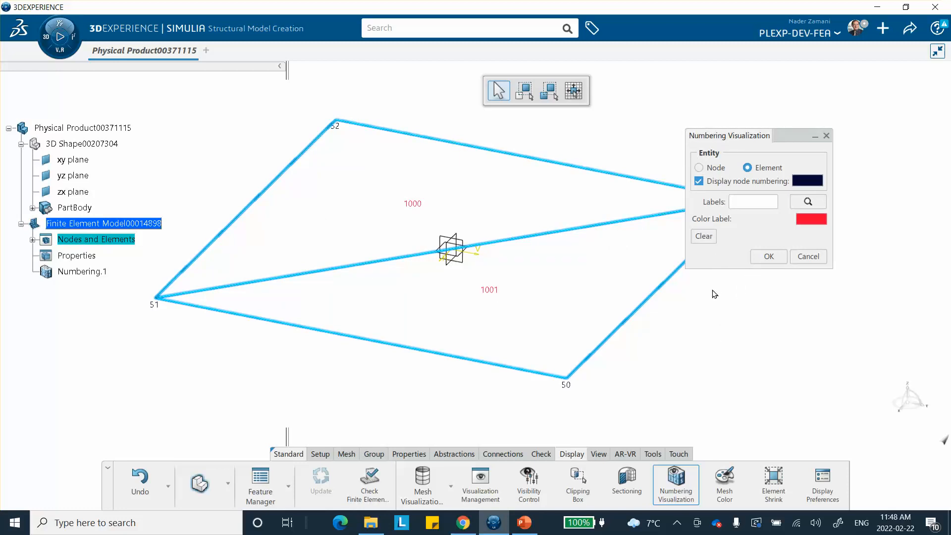
drag(782, 138, 840, 145)
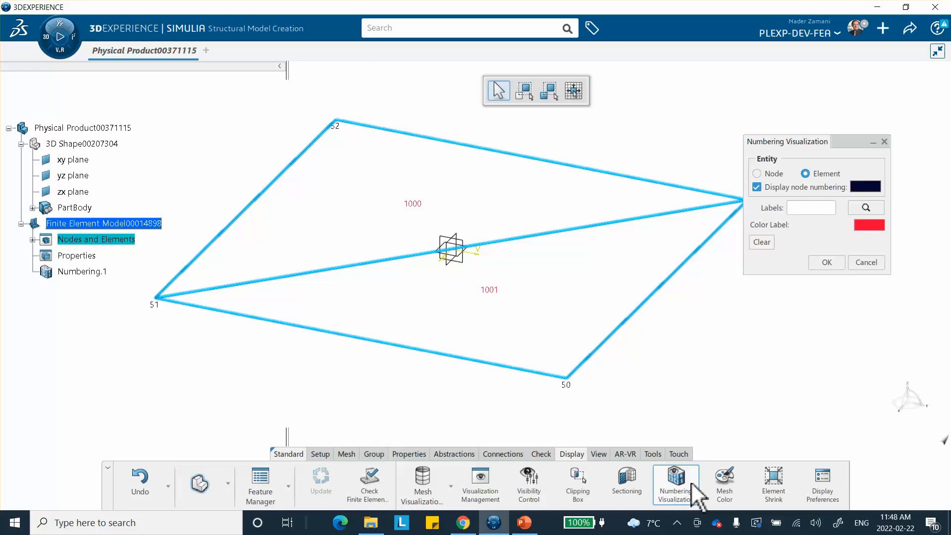
click(682, 527)
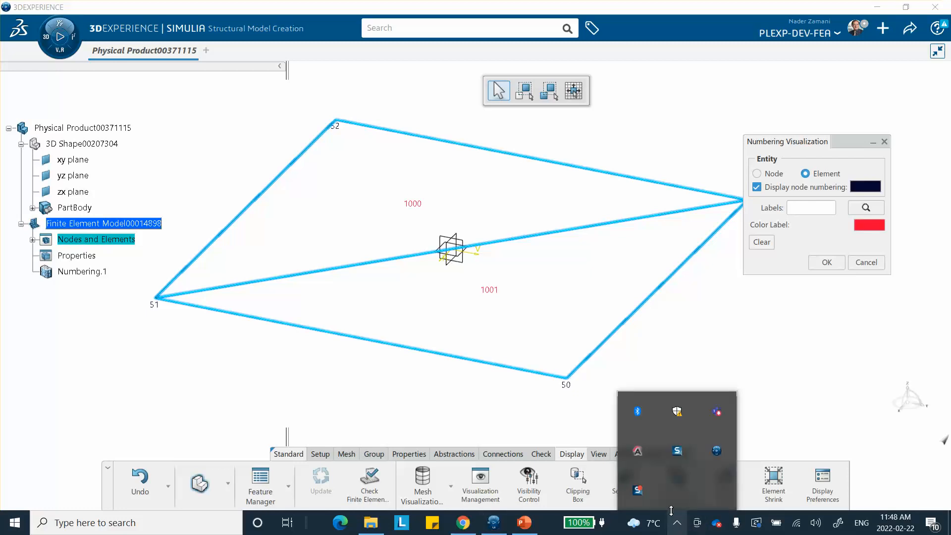